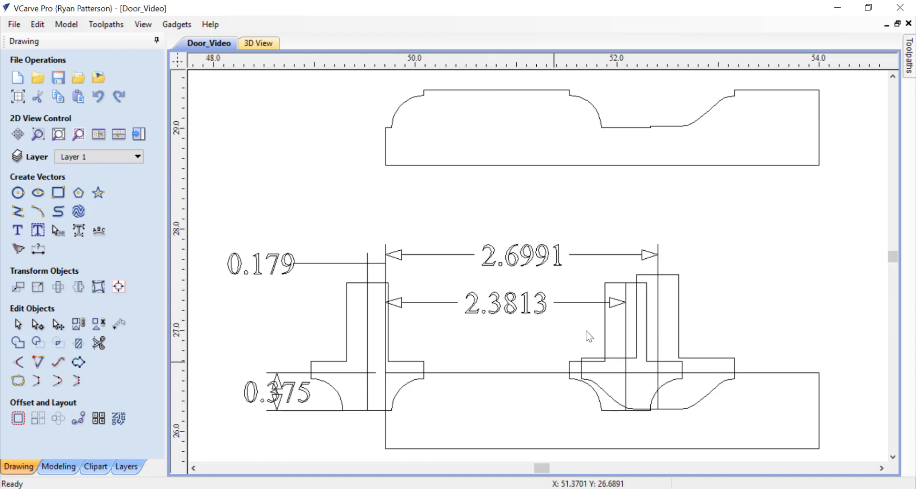
# Examine the step in the door's panel profile and the overlapping router bit profiles with their offset dimensions.
pyautogui.scroll(3, 650, 128)
pyautogui.scroll(2, 650, 129)
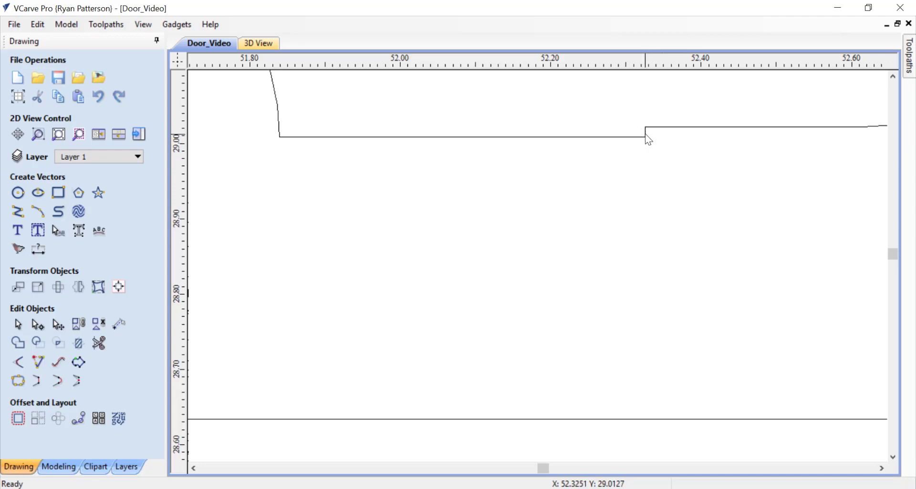
pyautogui.scroll(-2, 633, 186)
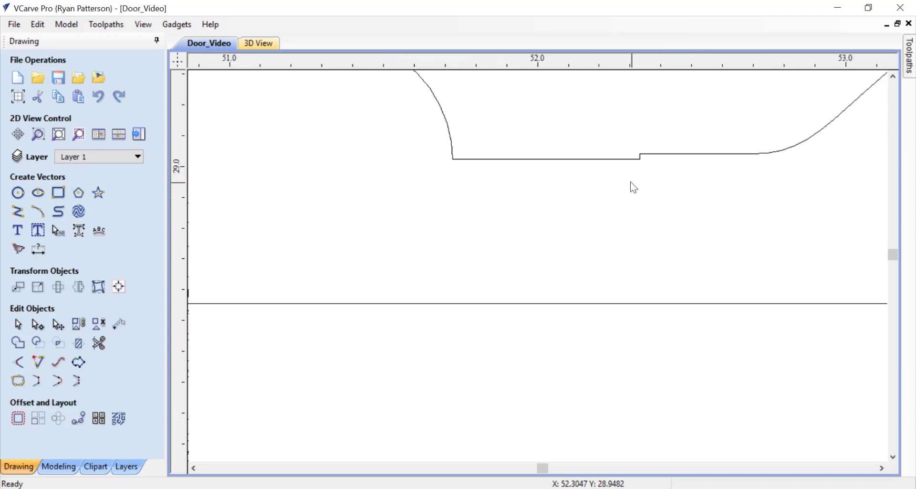
pyautogui.scroll(-1, 629, 191)
pyautogui.scroll(-1, 628, 245)
pyautogui.scroll(2, 636, 389)
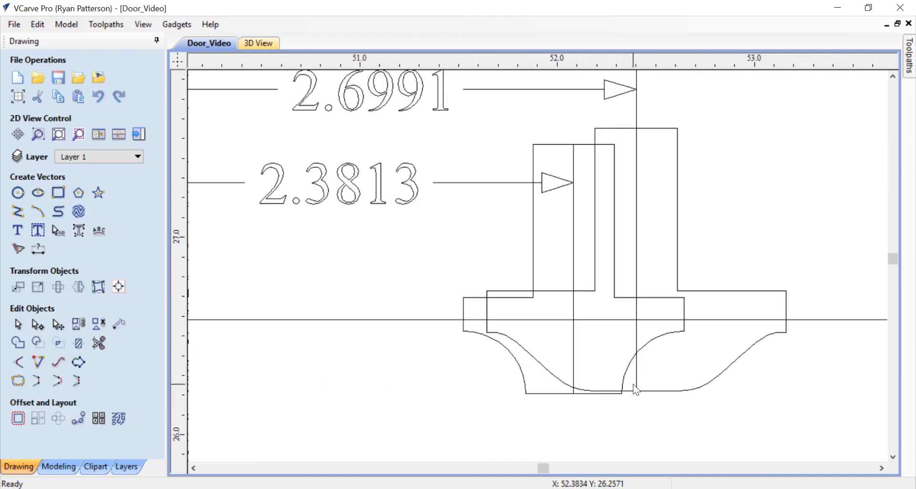
pyautogui.scroll(1, 636, 389)
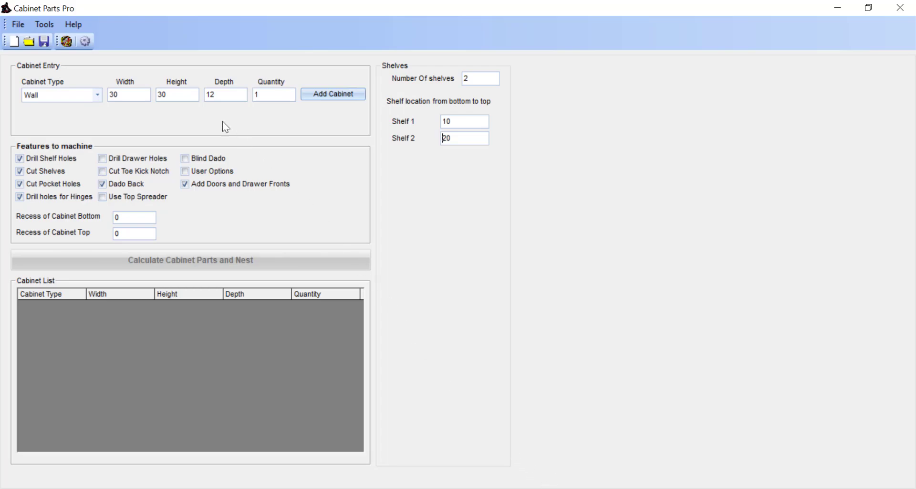
# Switch to Cabinet Parts Pro and enable User Options as a default feature of the Doors cabinet type.
pyautogui.click(87, 42)
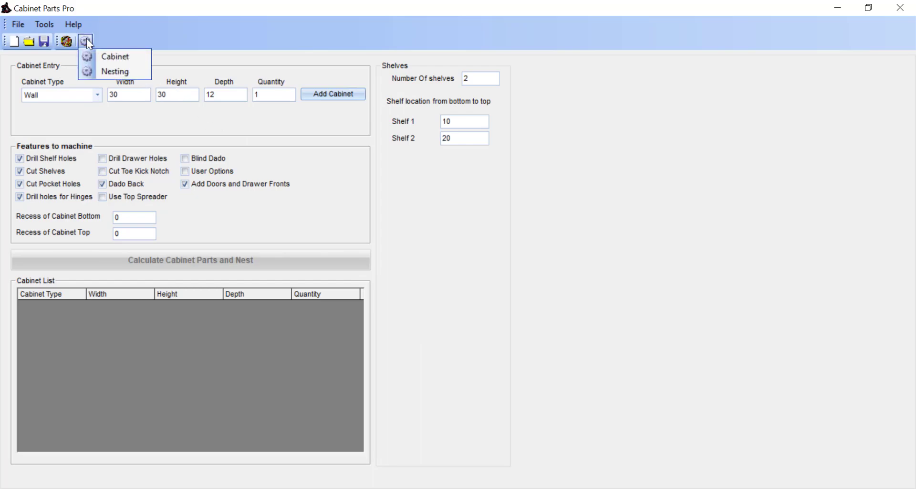
pyautogui.click(117, 59)
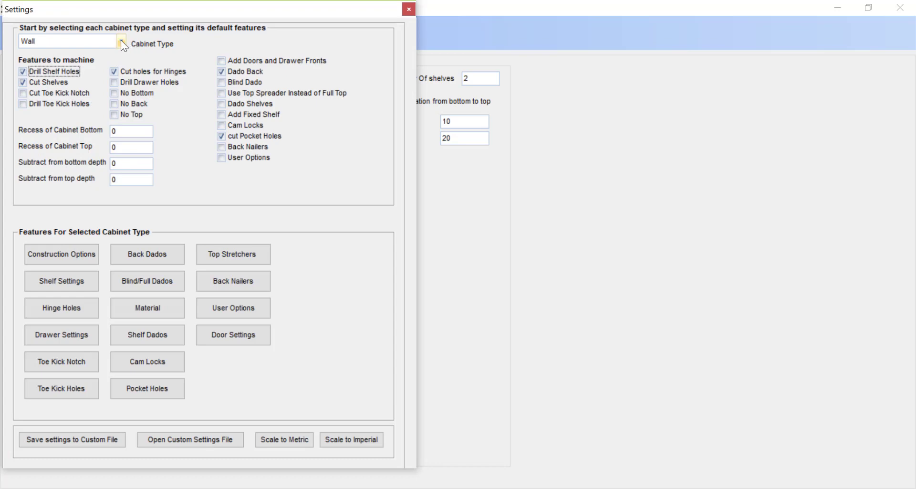
pyautogui.click(122, 42)
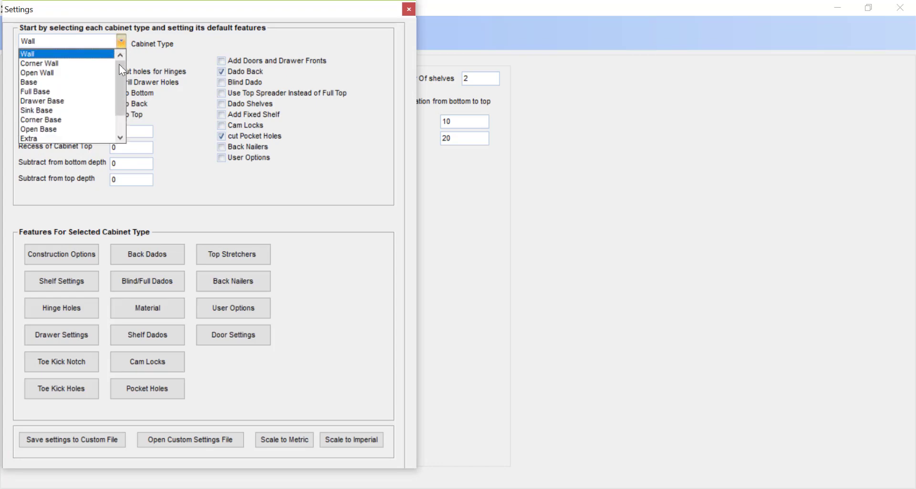
pyautogui.moveTo(119, 66); pyautogui.dragTo(120, 98)
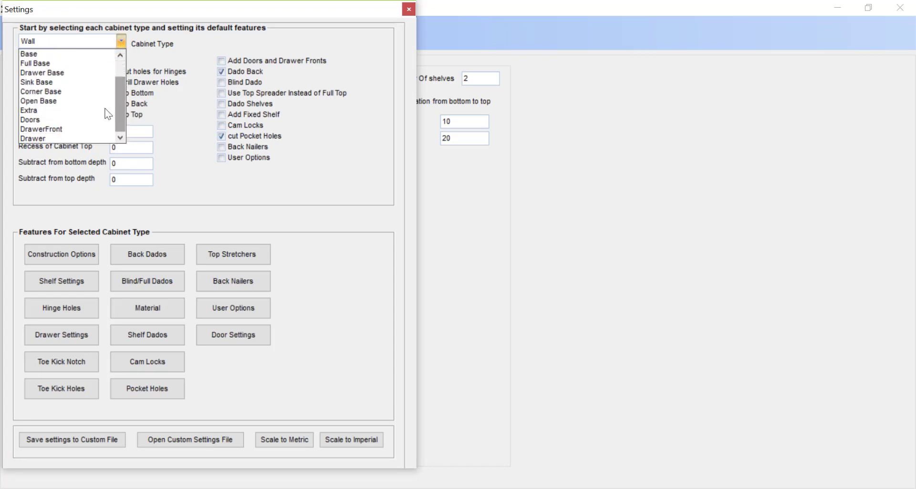
pyautogui.click(92, 120)
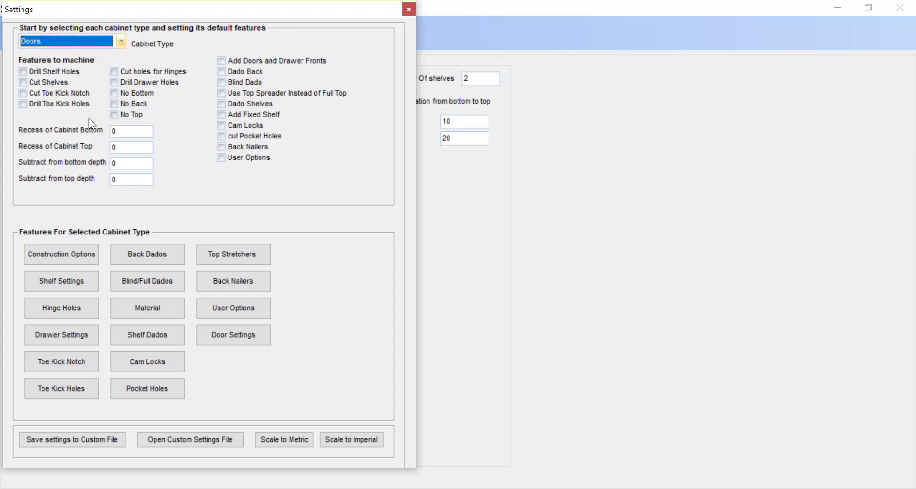
pyautogui.click(225, 160)
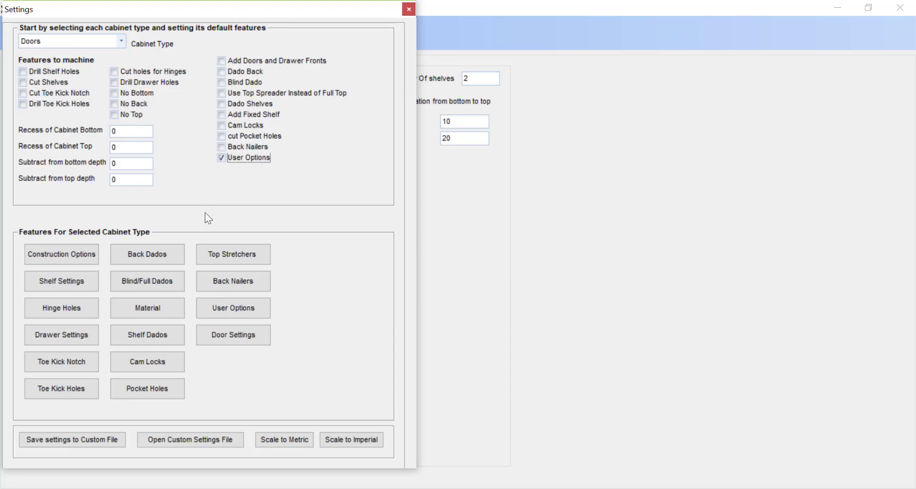
# Add a new user option feature named MDF Doors and assign it to the Doors cabinet type.
pyautogui.click(224, 310)
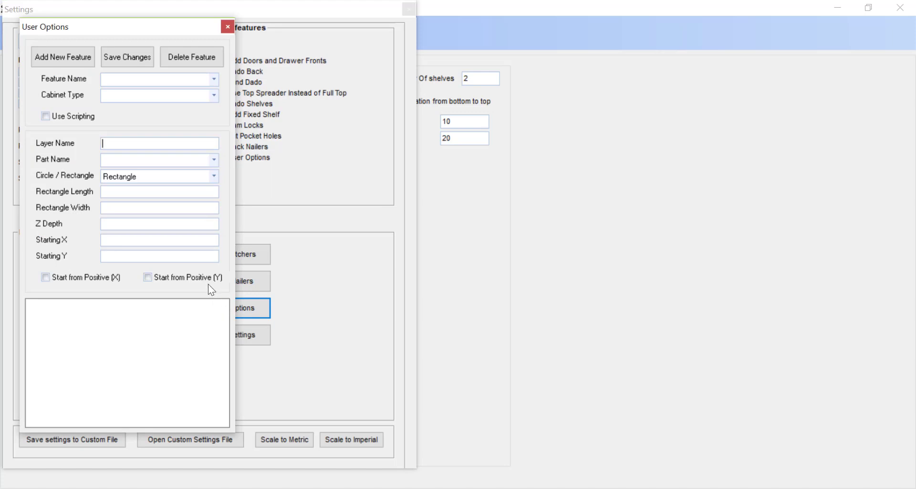
pyautogui.click(70, 56)
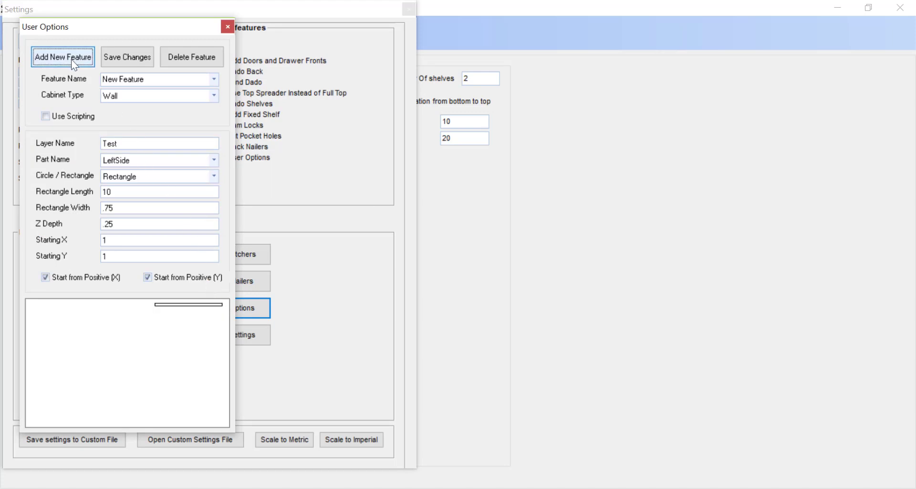
pyautogui.click(150, 78)
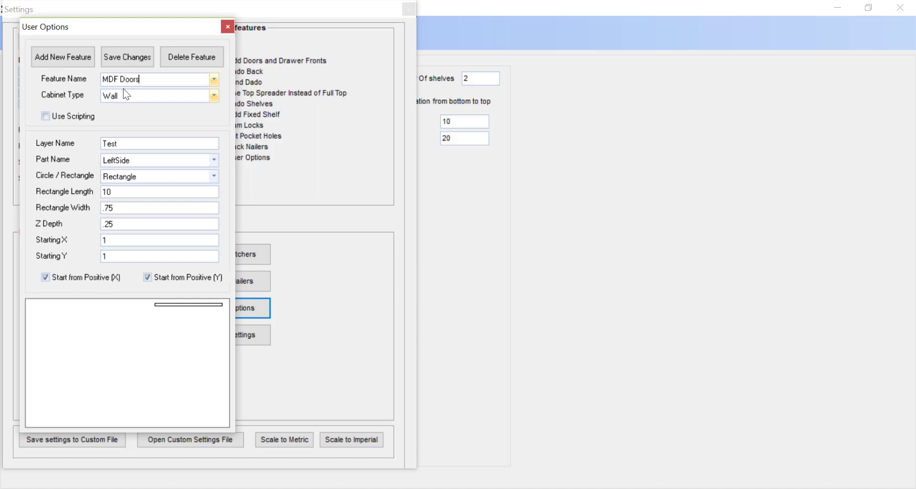
pyautogui.click(215, 96)
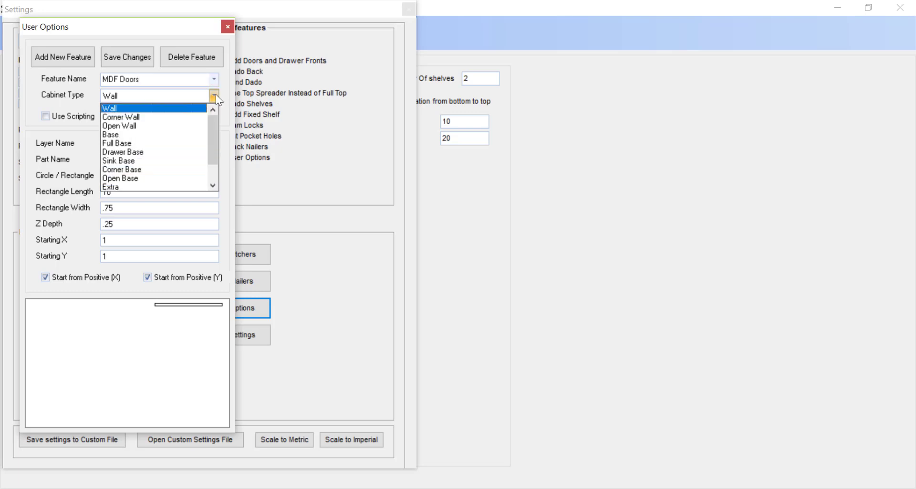
pyautogui.scroll(-1, 212, 123)
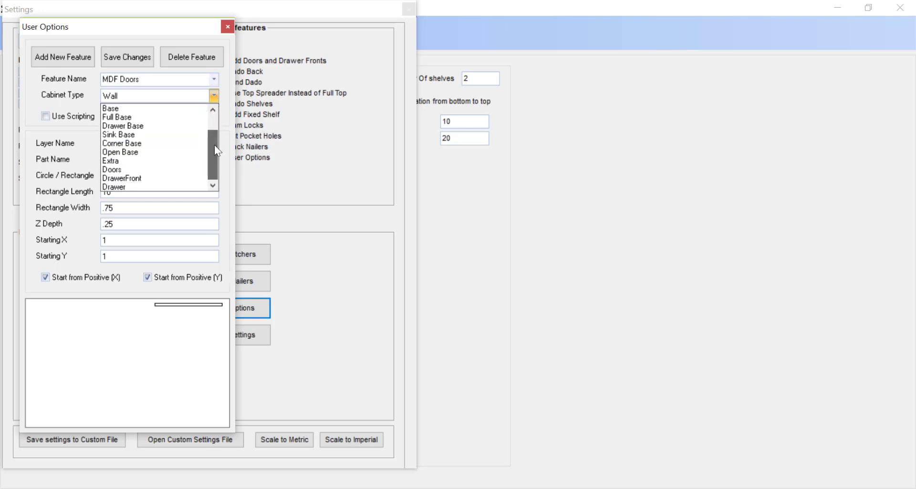
pyautogui.click(144, 169)
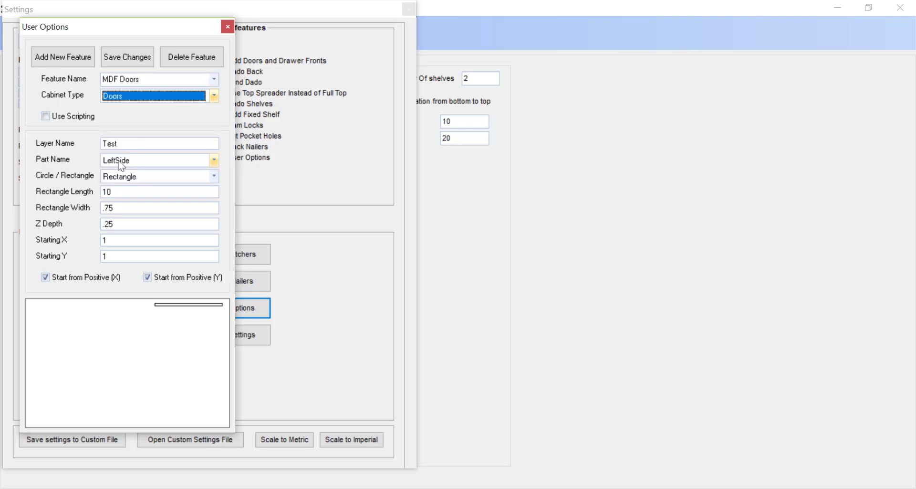
# Make the MDF Doors feature use the script file Doors.vbs, save the changes and close the cabinet settings.
pyautogui.click(46, 116)
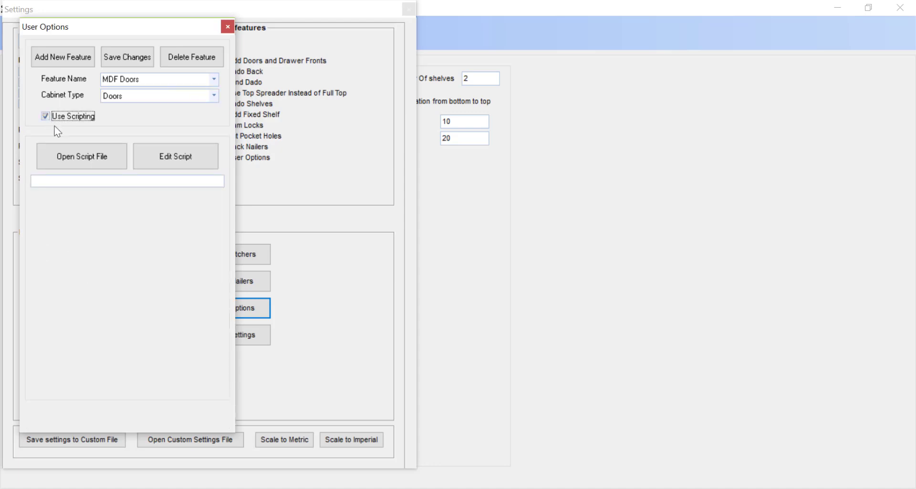
pyautogui.click(74, 154)
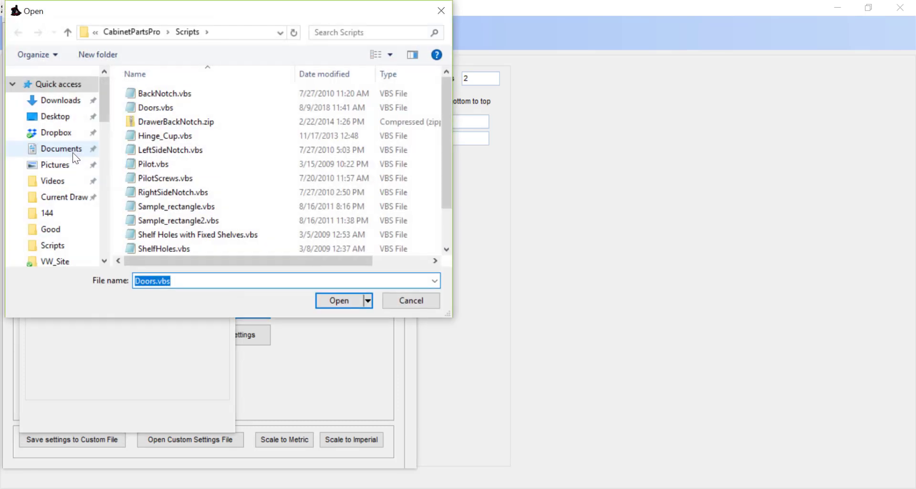
pyautogui.click(159, 108)
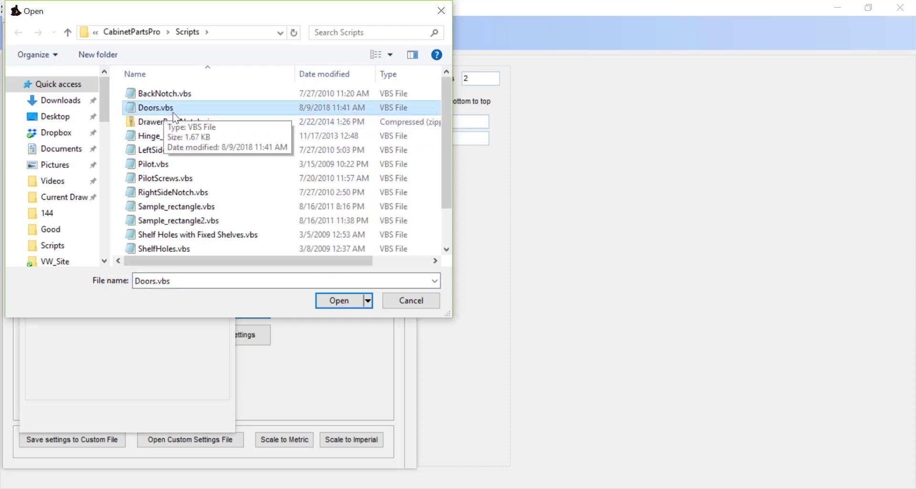
pyautogui.click(339, 300)
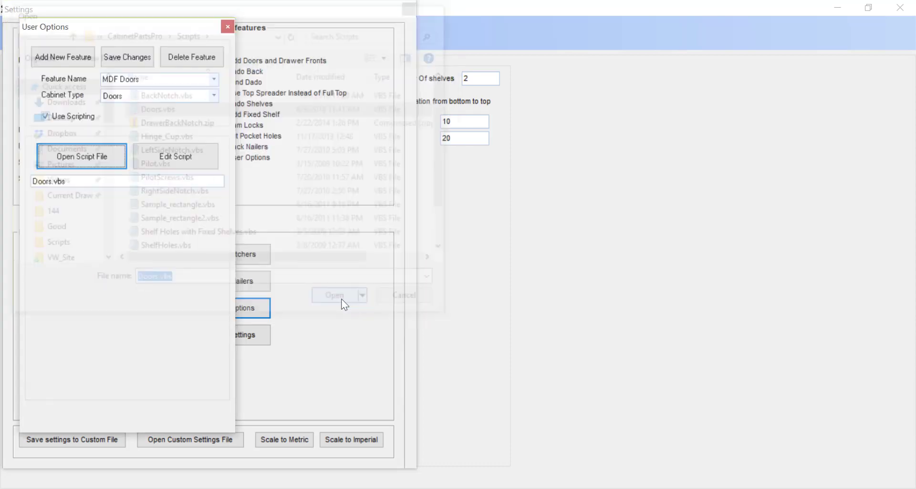
pyautogui.click(133, 60)
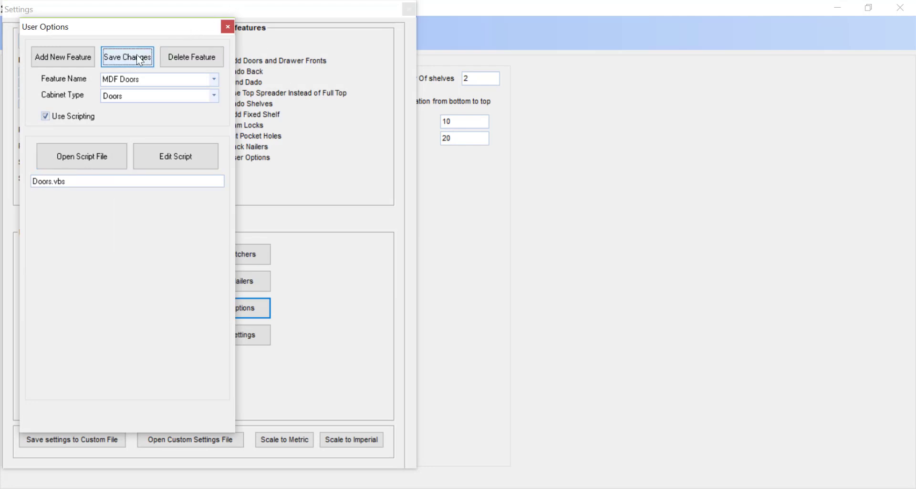
pyautogui.click(228, 27)
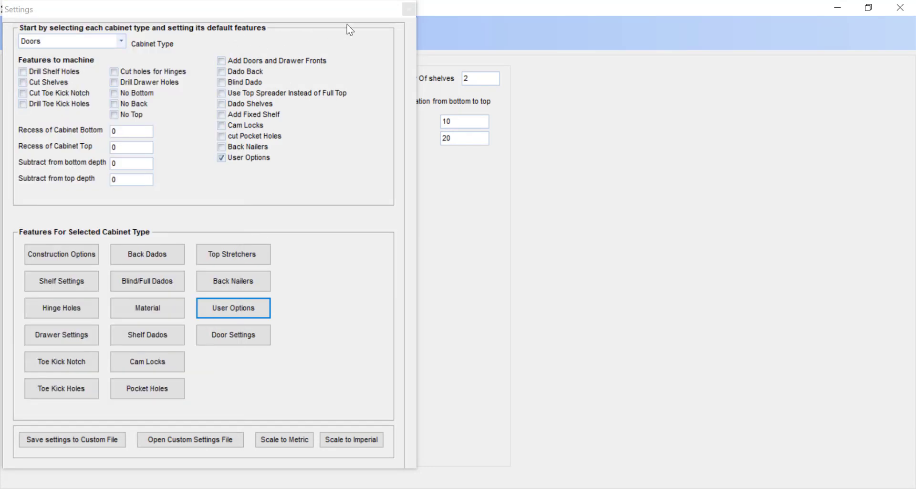
pyautogui.click(412, 11)
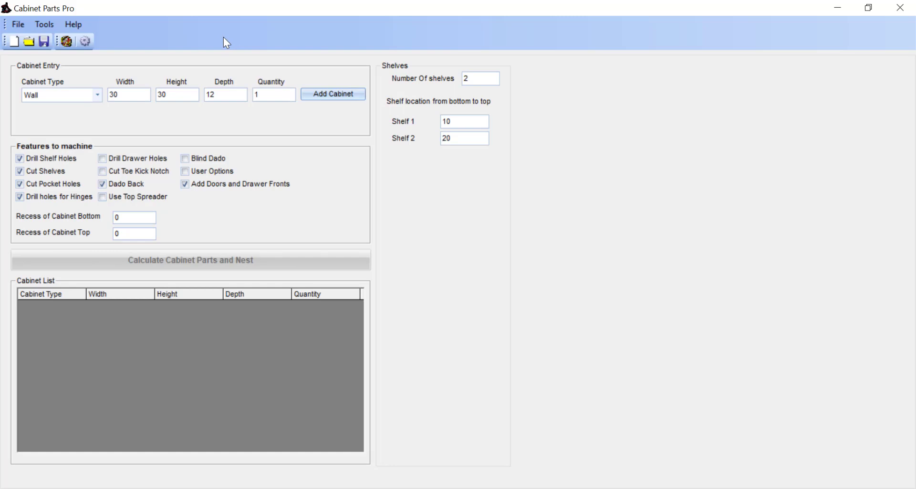
pyautogui.click(86, 42)
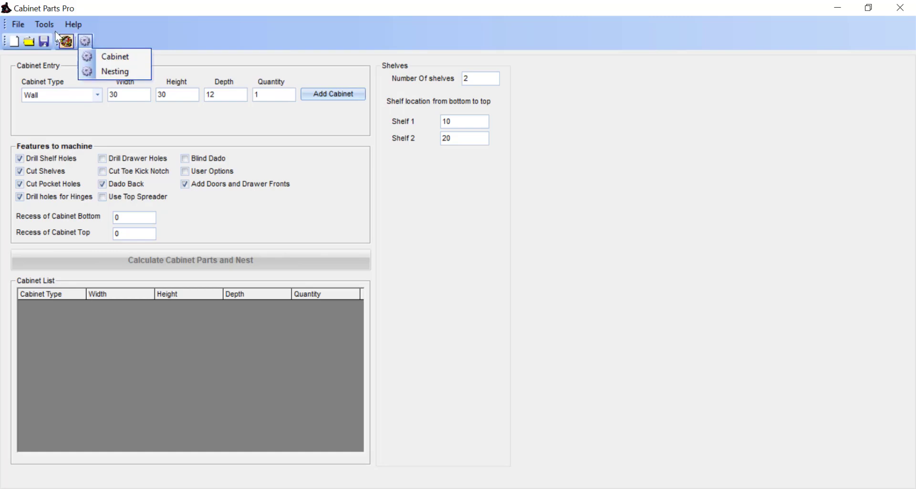
pyautogui.click(44, 24)
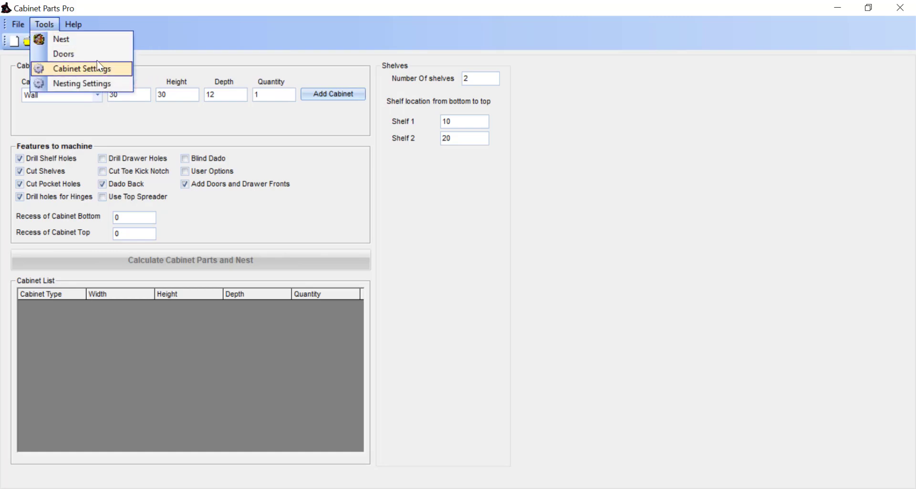
pyautogui.click(303, 32)
# Customize the settings dropdown by adding the User Settings command from All Commands below Nesting.
pyautogui.rightClick(303, 31)
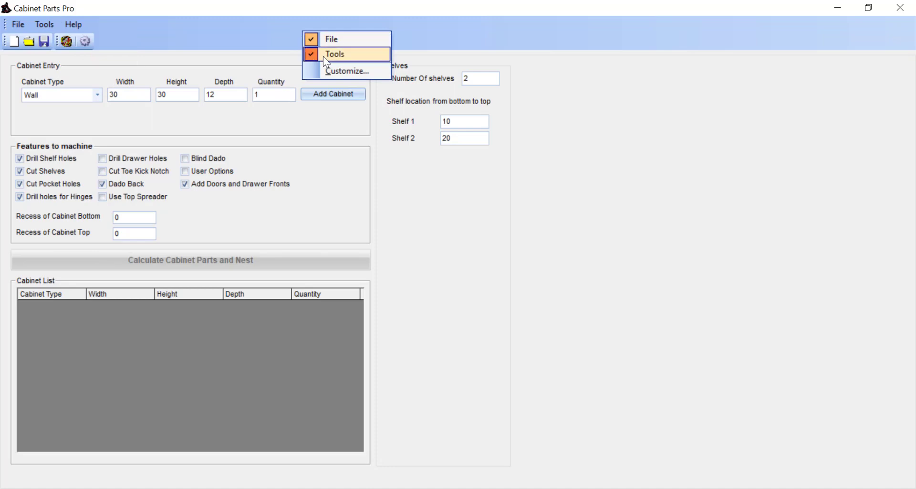
pyautogui.click(336, 72)
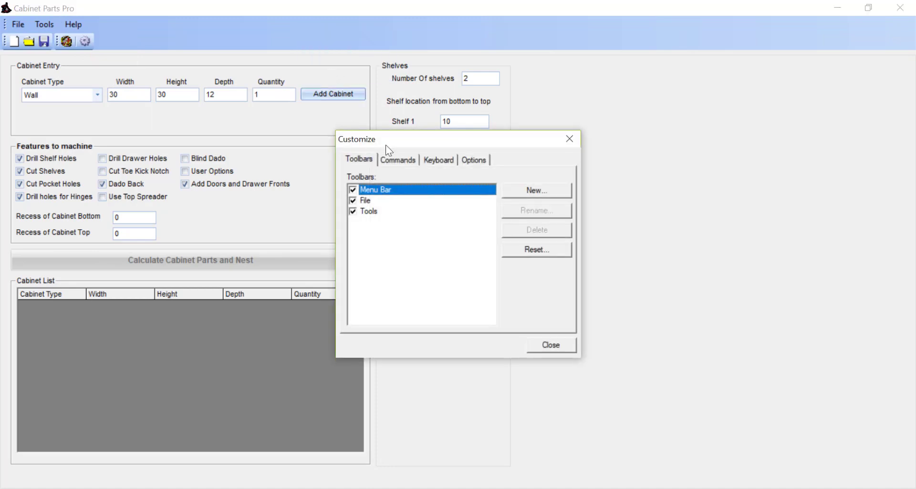
pyautogui.click(403, 159)
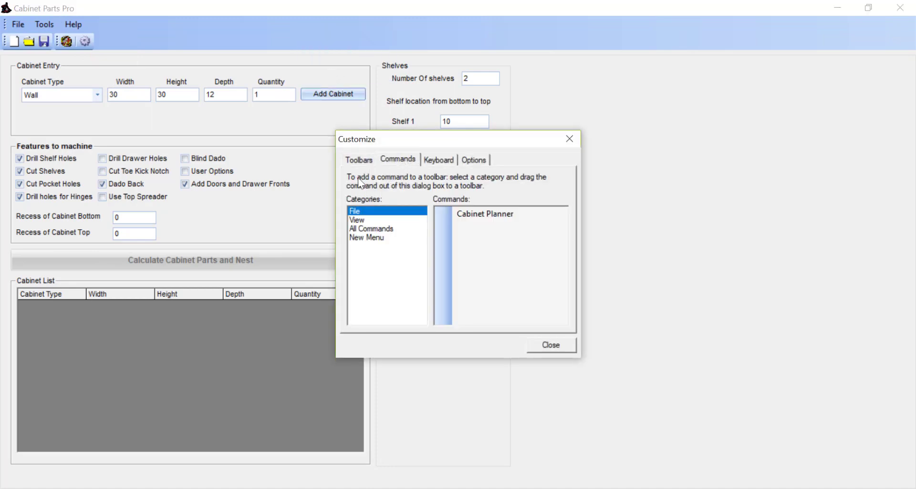
pyautogui.click(383, 229)
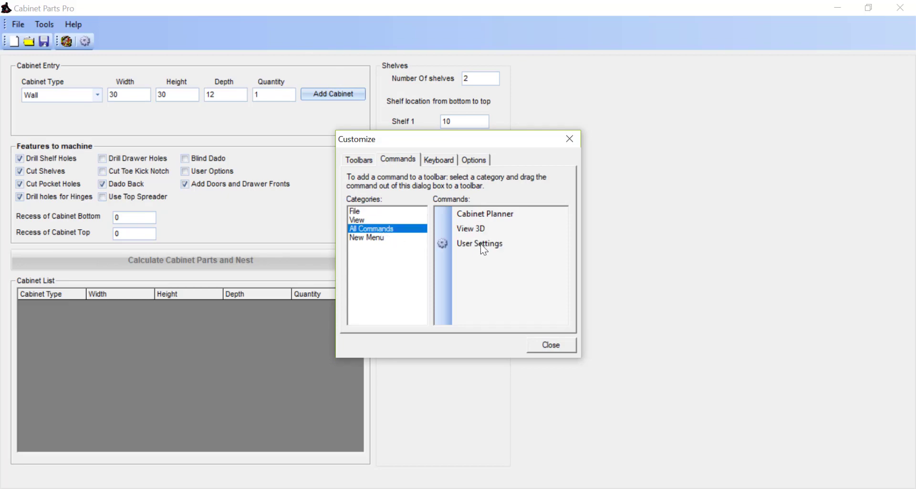
pyautogui.click(484, 248)
pyautogui.moveTo(484, 248)
pyautogui.mouseDown()
pyautogui.moveTo(119, 47)
pyautogui.moveTo(94, 44)
pyautogui.moveTo(91, 63)
pyautogui.moveTo(110, 89)
pyautogui.mouseUp()
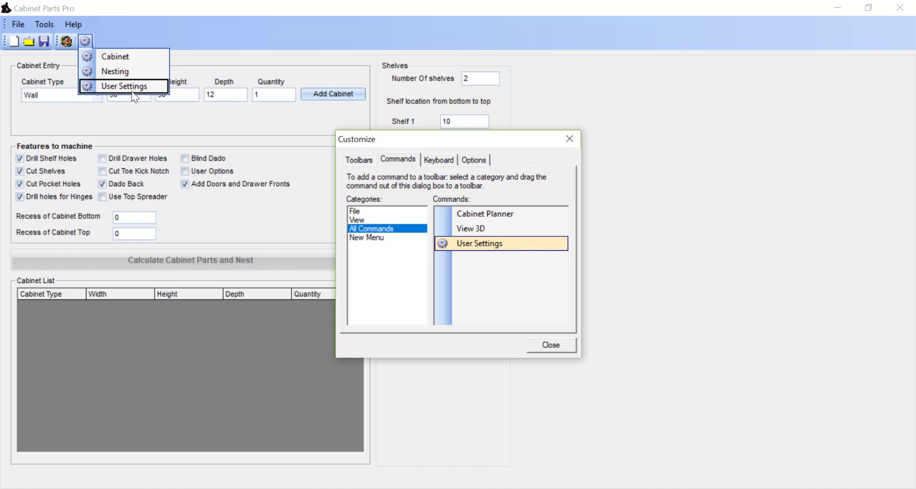
pyautogui.click(573, 139)
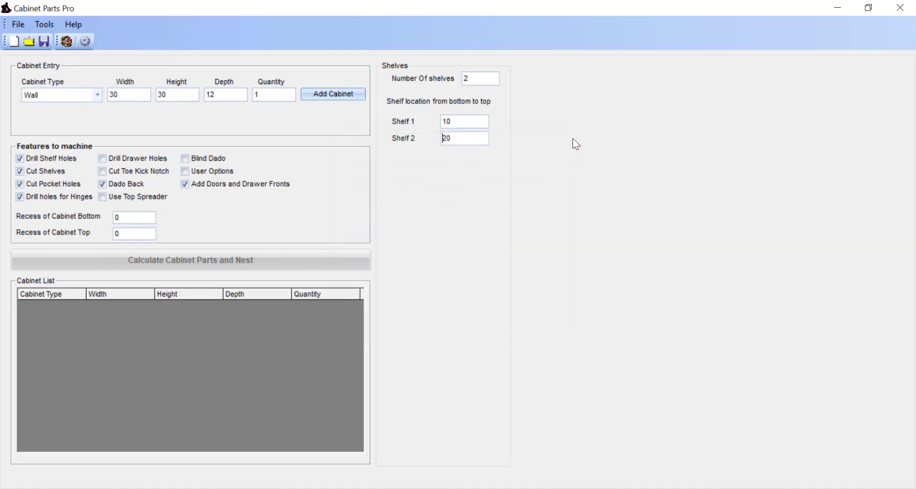
# Open the MDF Doors script's user settings and select the Door Raise Offset value.
pyautogui.click(86, 40)
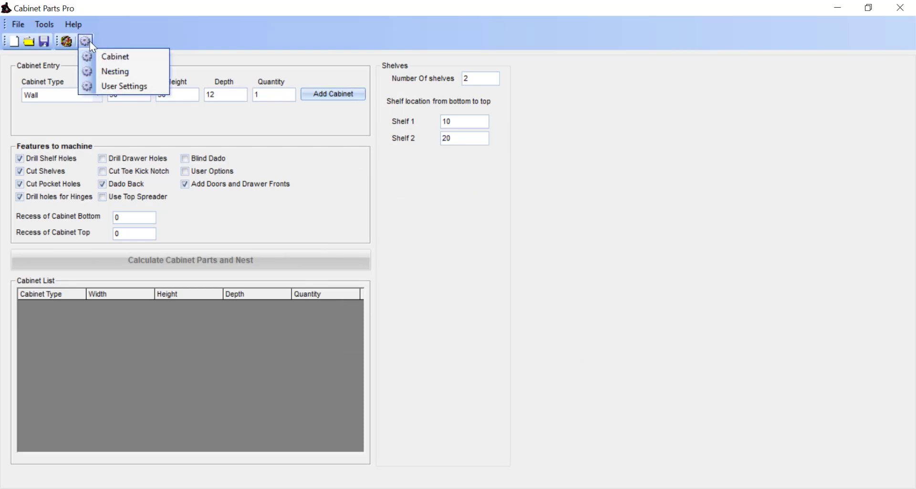
pyautogui.click(113, 88)
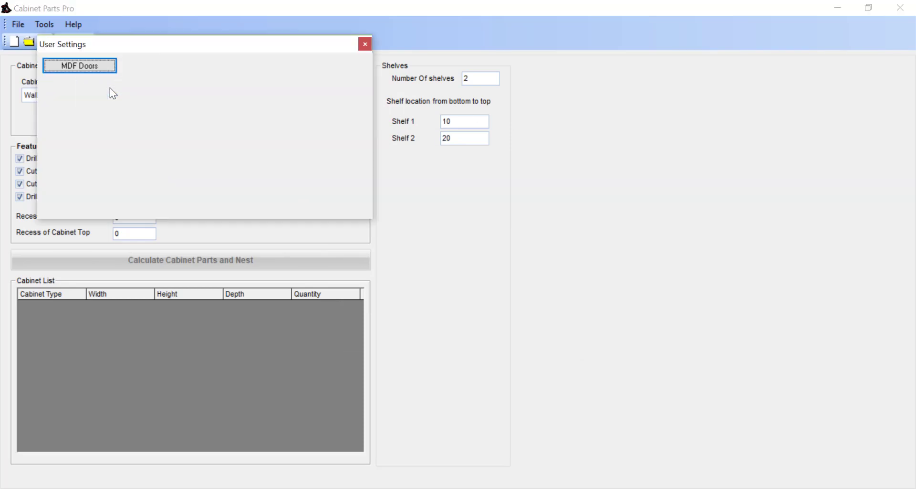
pyautogui.click(79, 67)
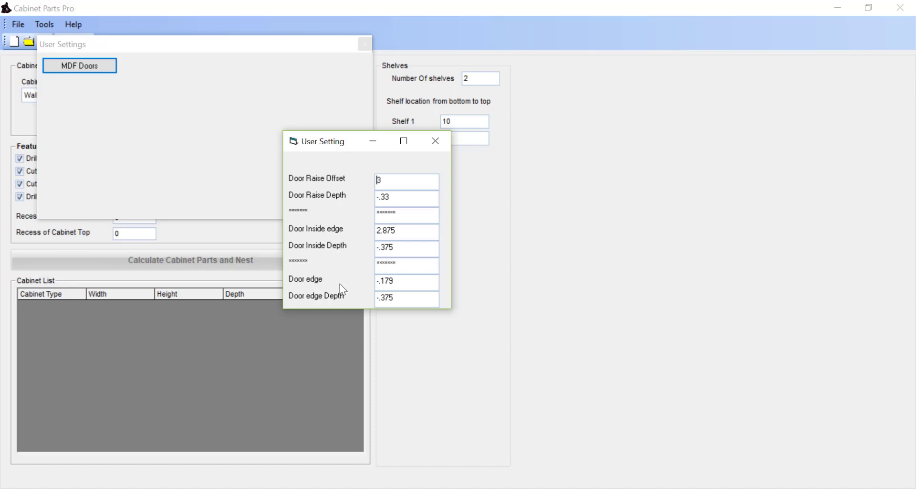
pyautogui.click(405, 184)
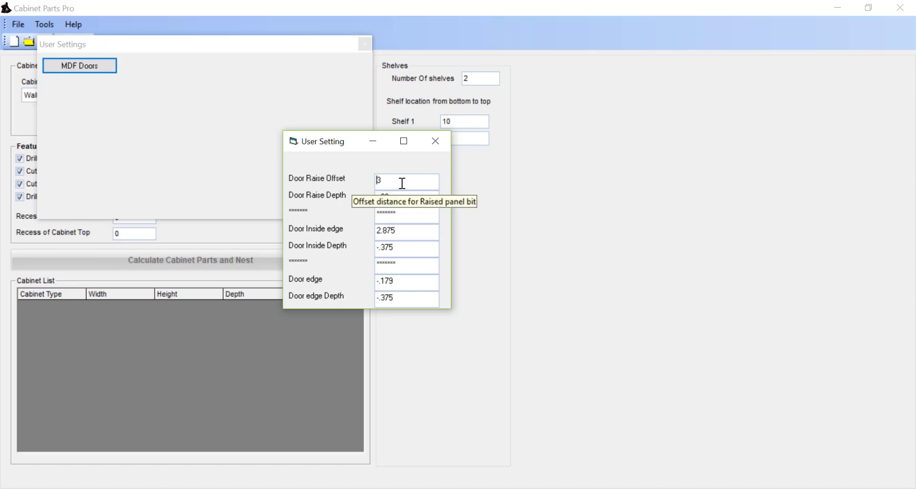
pyautogui.moveTo(402, 183); pyautogui.dragTo(368, 187)
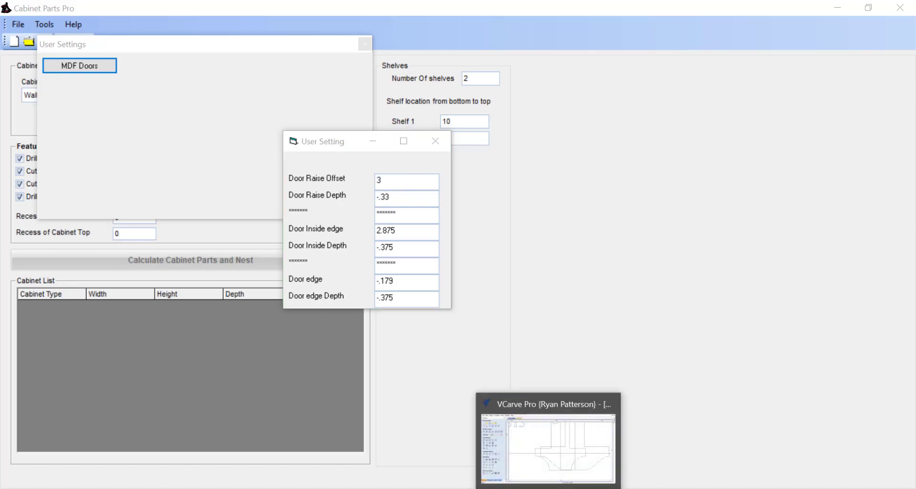
# Check the raised panel bit's offset in the VCarve door profile and set Door Raise Offset to 2.6991 in Cabinet Parts Pro.
pyautogui.click(548, 444)
pyautogui.scroll(-2, 387, 233)
pyautogui.scroll(-1, 388, 234)
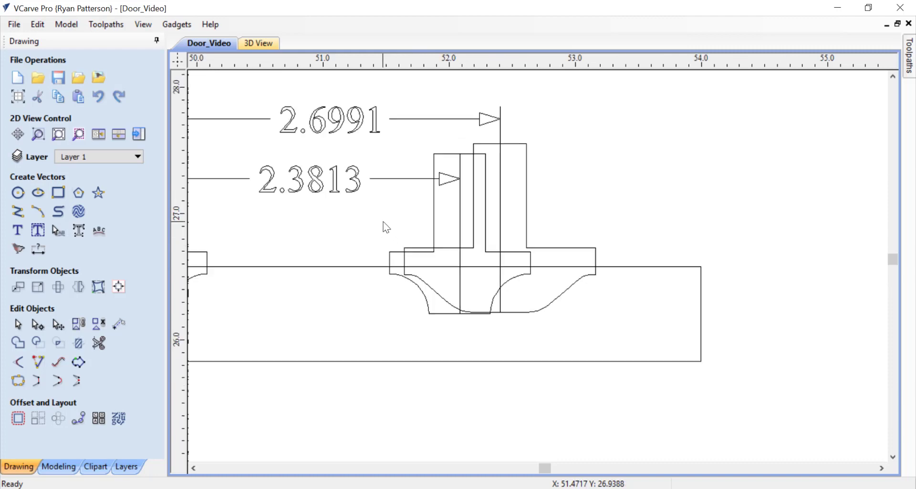
pyautogui.moveTo(338, 240)
pyautogui.mouseDown(button='middle')
pyautogui.moveTo(533, 266)
pyautogui.moveTo(548, 258)
pyautogui.mouseUp(button='middle')
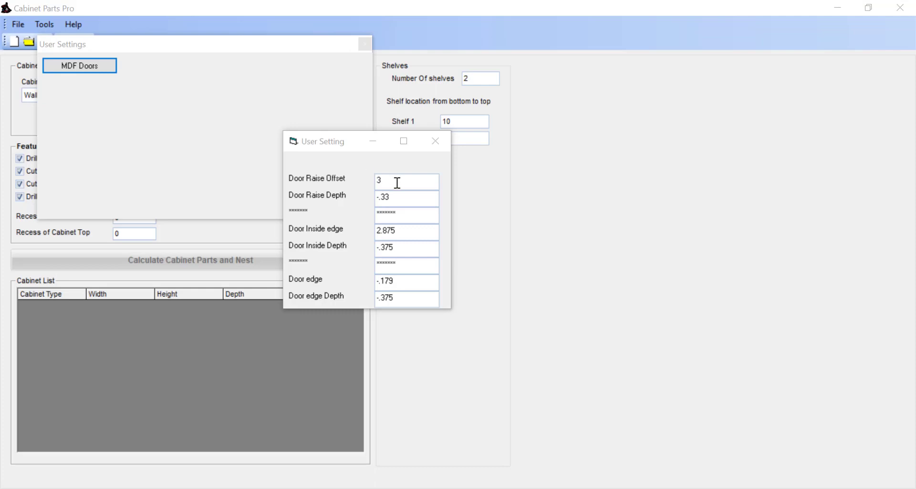
pyautogui.moveTo(397, 182); pyautogui.dragTo(364, 184)
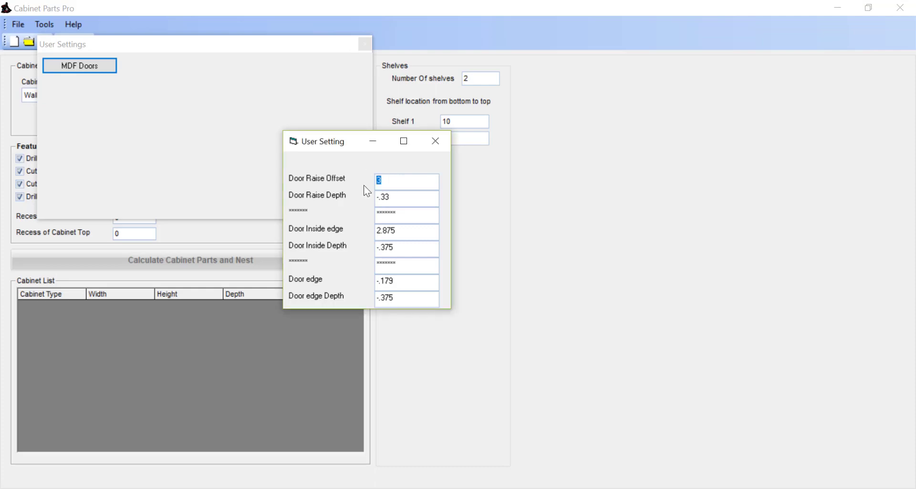
pyautogui.write('2.6991')
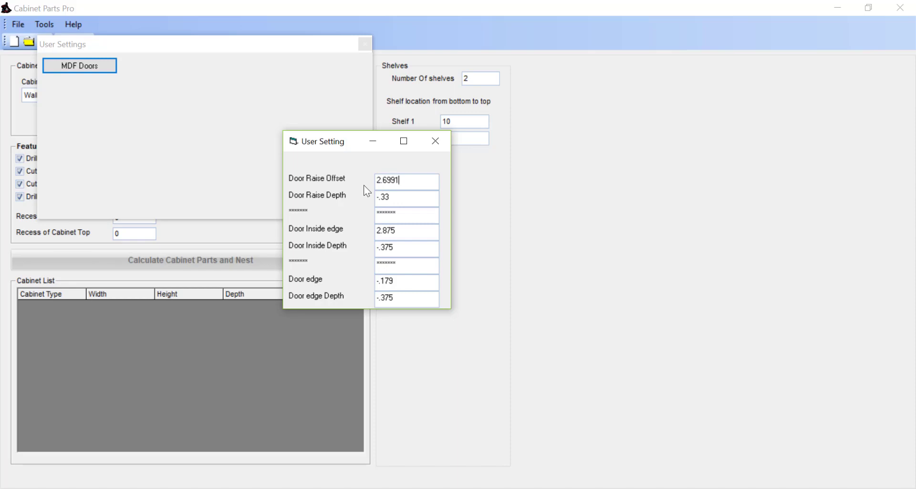
# Set the Door Inside edge offset to 2.3813 to match the inside rail bit in the VCarve profile.
pyautogui.click(406, 196)
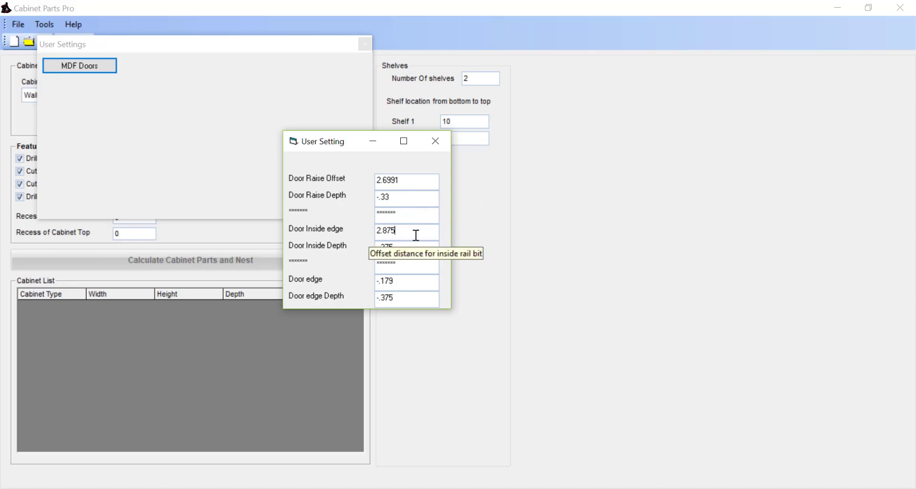
pyautogui.moveTo(413, 234); pyautogui.dragTo(368, 229)
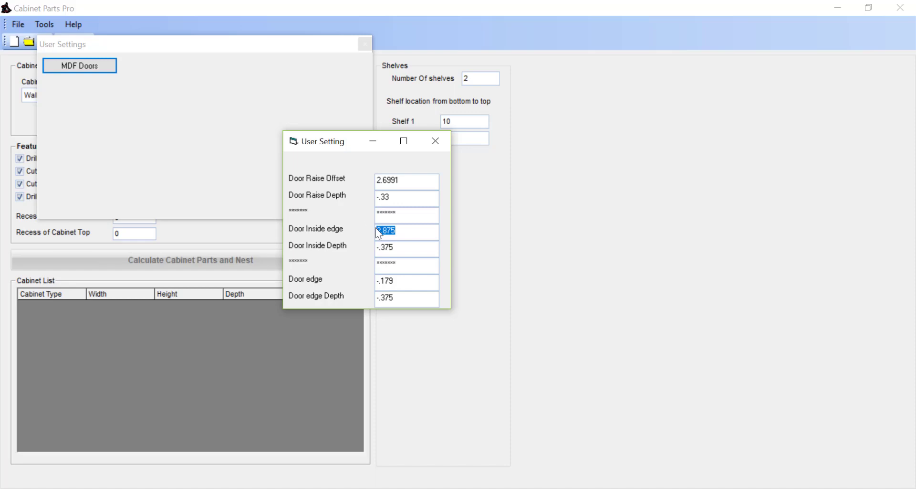
pyautogui.write('2.3813')
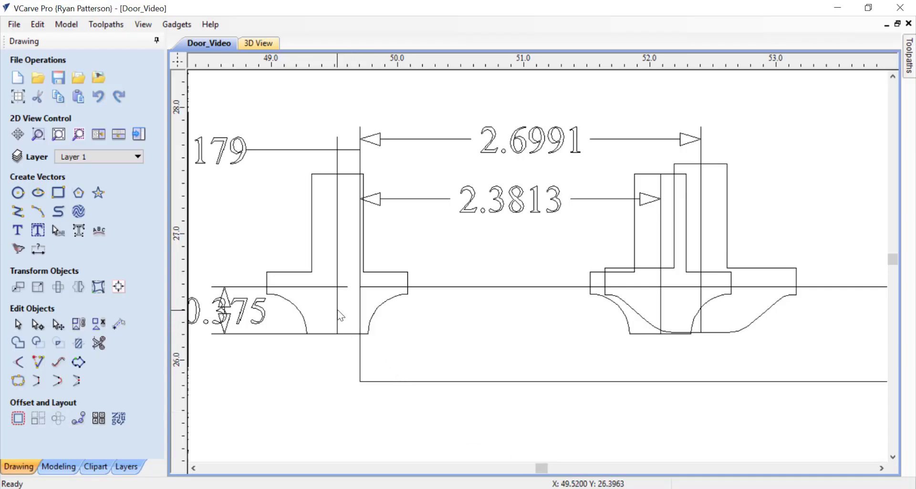
# Compare the Door edge offset and depth with the outside bit in the VCarve profile and close the user settings windows.
pyautogui.click(338, 301)
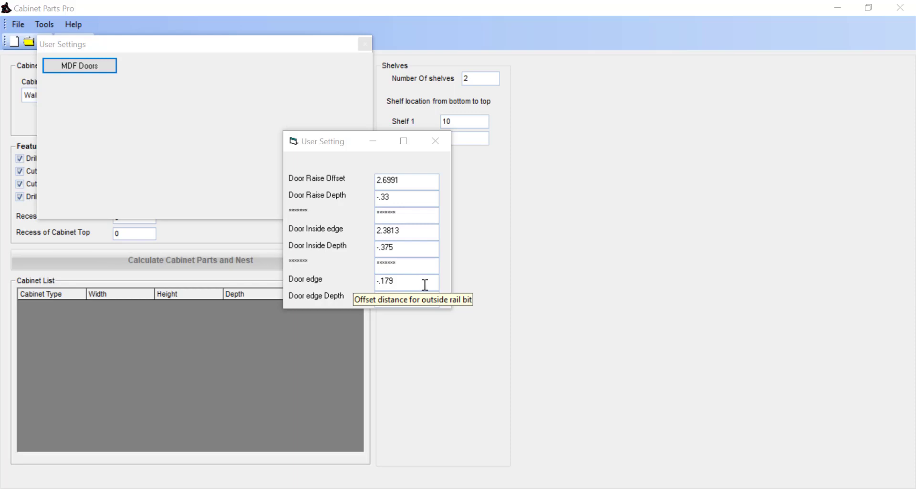
pyautogui.click(424, 301)
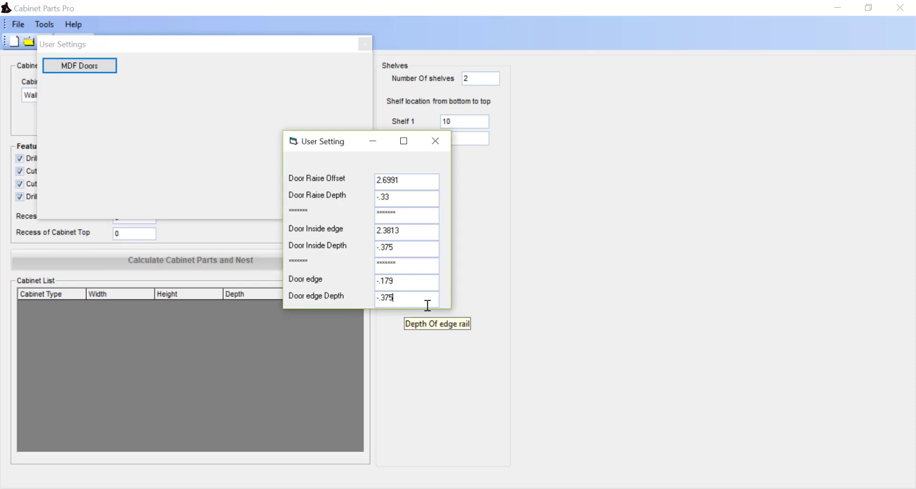
pyautogui.click(435, 140)
pyautogui.click(365, 45)
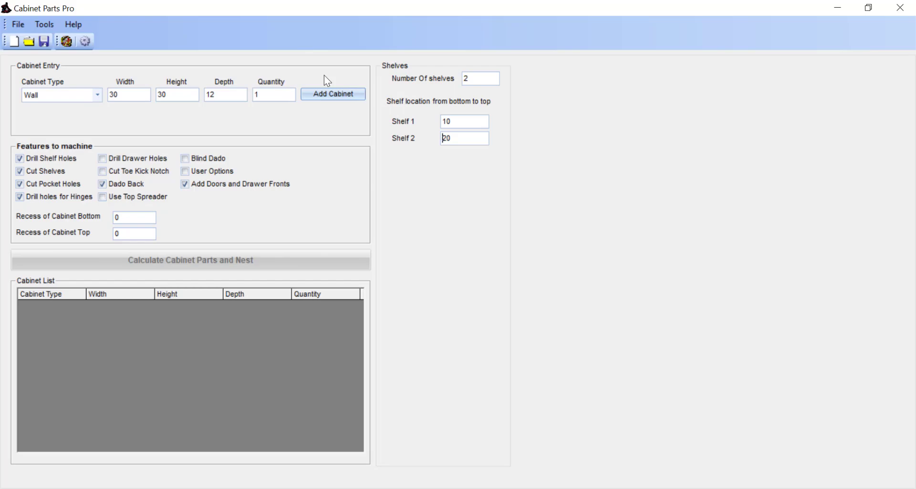
# Choose Doors as the cabinet type for the new entry and move the User Options window clear of the form.
pyautogui.click(99, 96)
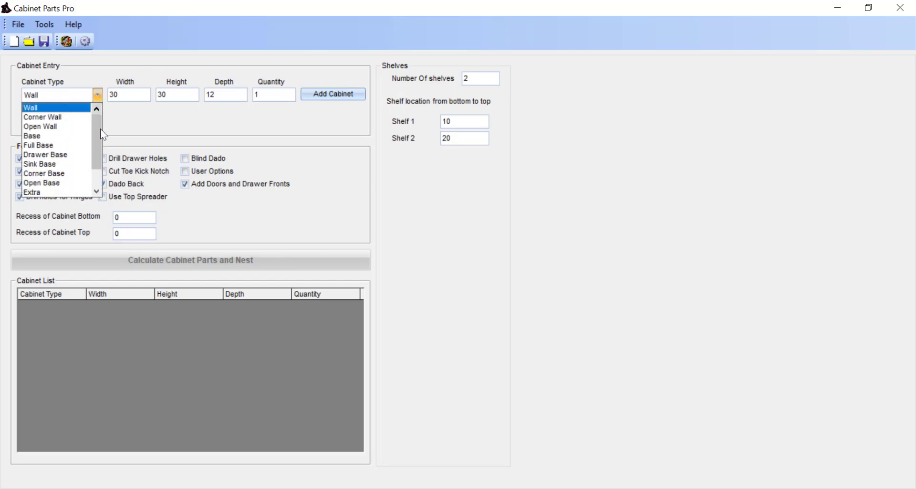
pyautogui.scroll(-1, 102, 138)
pyautogui.click(73, 173)
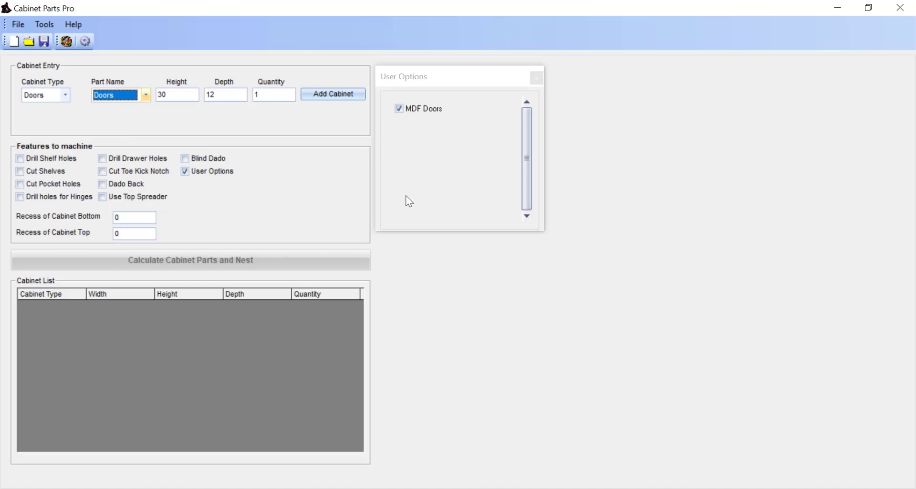
pyautogui.moveTo(460, 81); pyautogui.dragTo(491, 164)
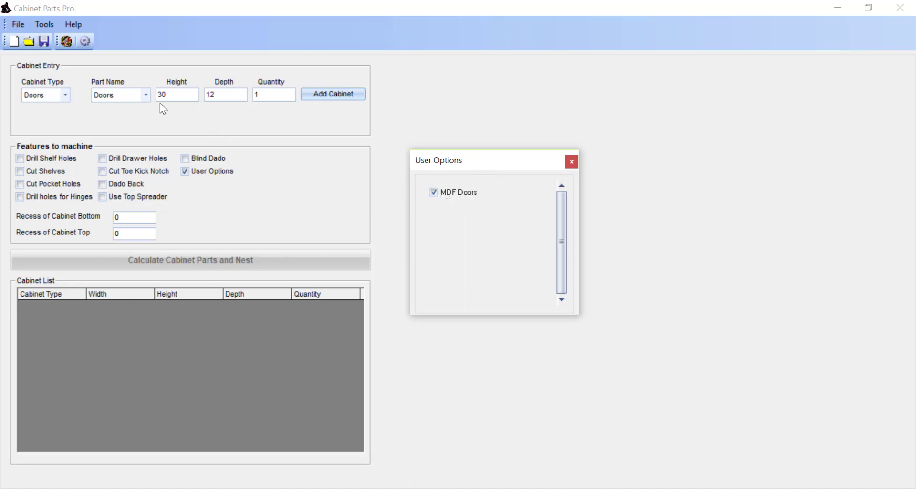
# Add a Doors part with height 30, depth 15 and quantity 2 to the cabinet list.
pyautogui.click(146, 96)
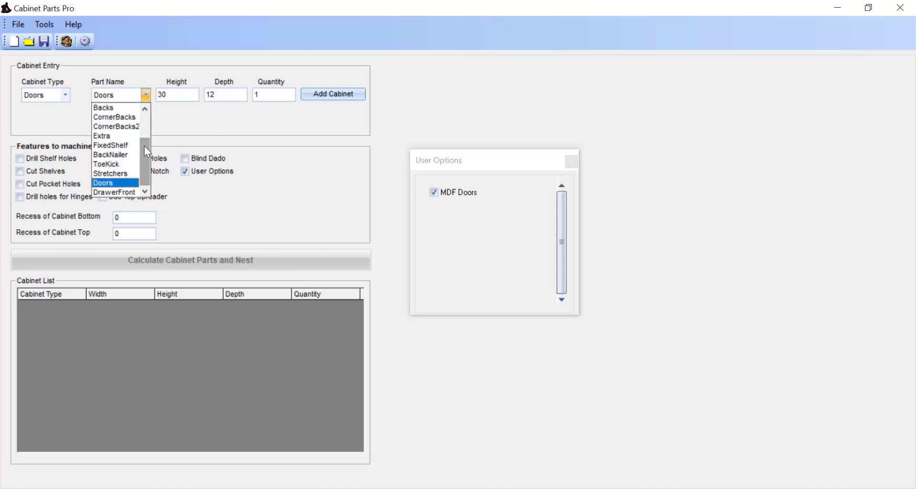
pyautogui.click(119, 182)
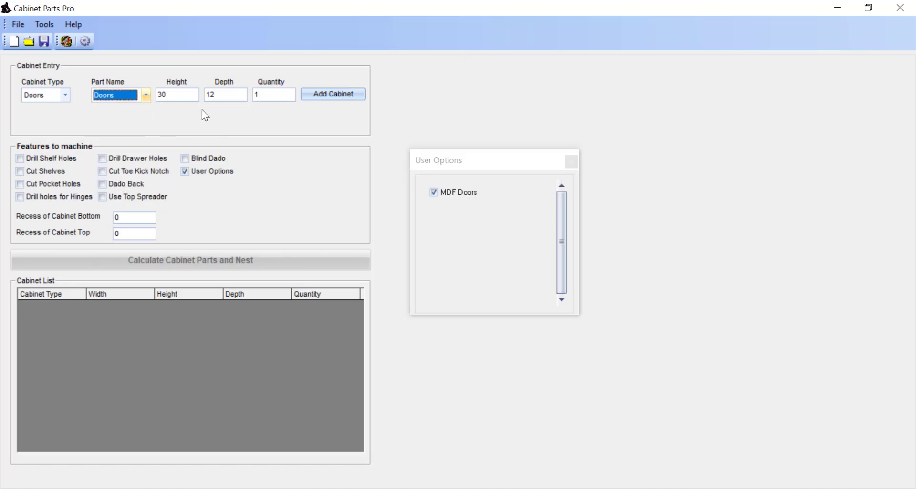
pyautogui.click(183, 94)
pyautogui.click(223, 94)
pyautogui.write('15')
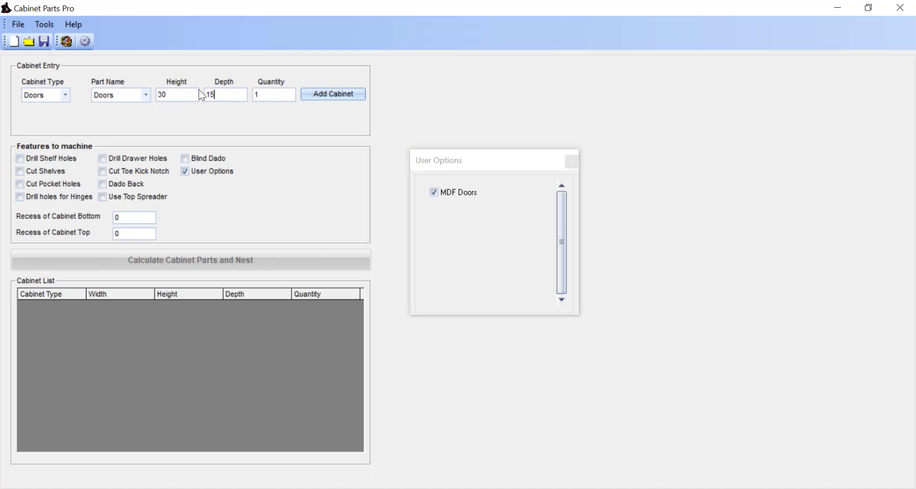
pyautogui.click(272, 92)
pyautogui.write('2')
pyautogui.click(318, 96)
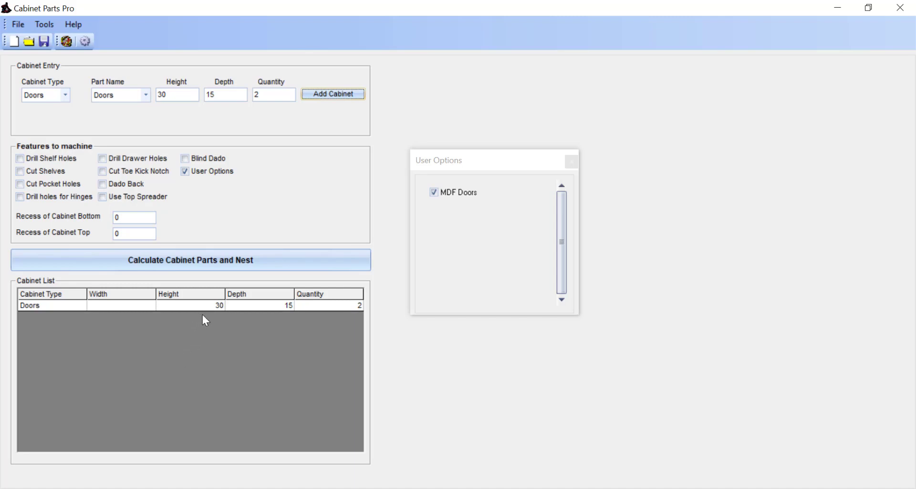
# Calculate and nest the door parts, and keep the ToolPath settings pinned open in Part Nester.
pyautogui.click(189, 268)
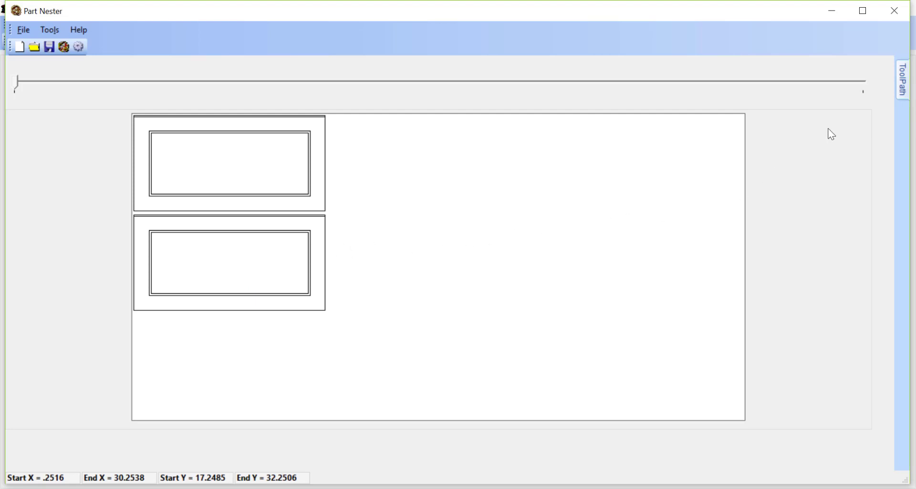
pyautogui.moveTo(903, 84)
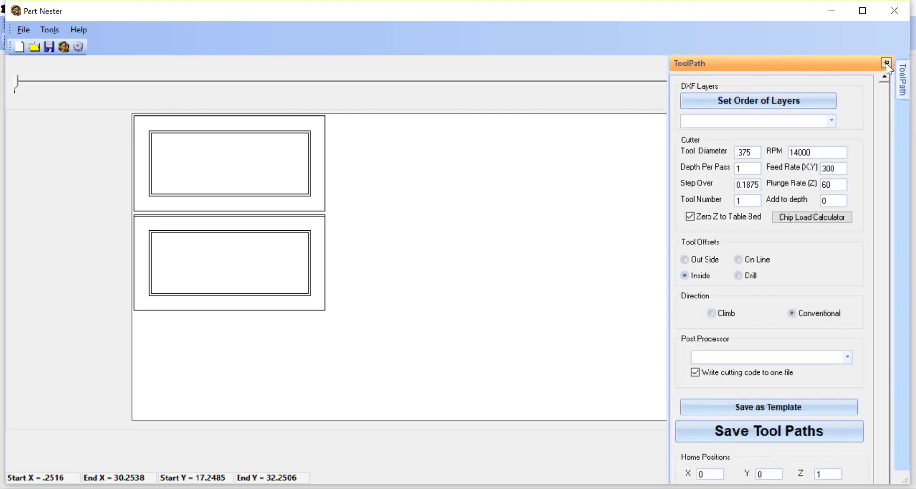
pyautogui.click(886, 63)
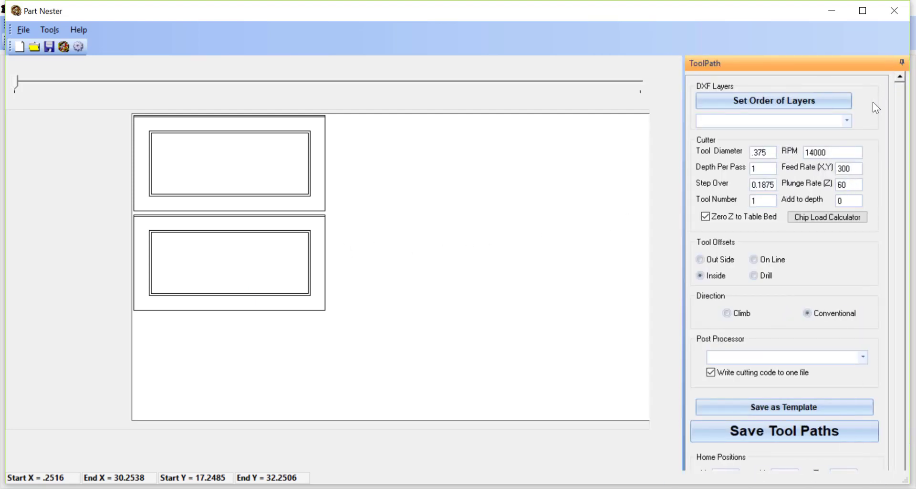
# Set the tool offset of the Panel layer to On Line.
pyautogui.click(848, 121)
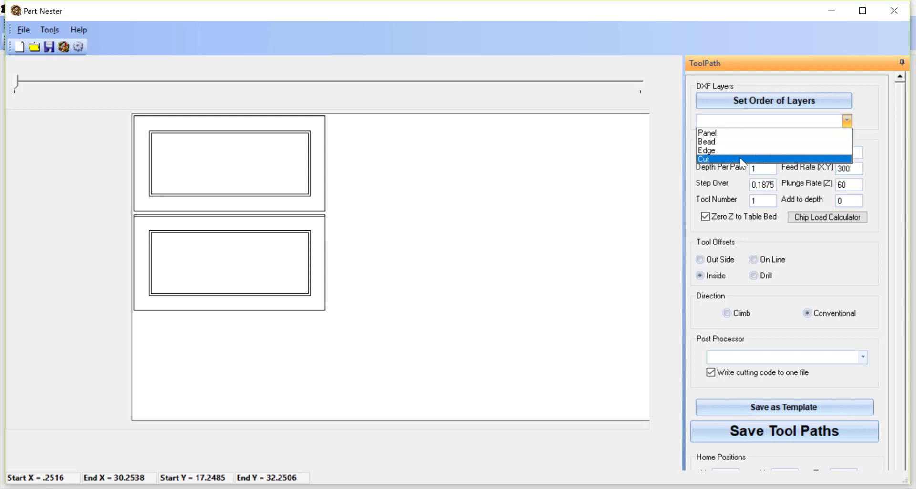
pyautogui.click(732, 135)
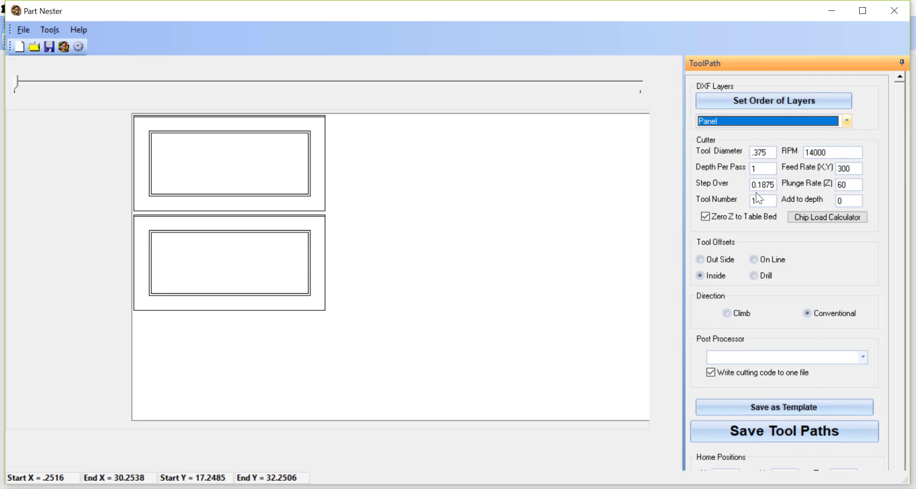
pyautogui.click(774, 260)
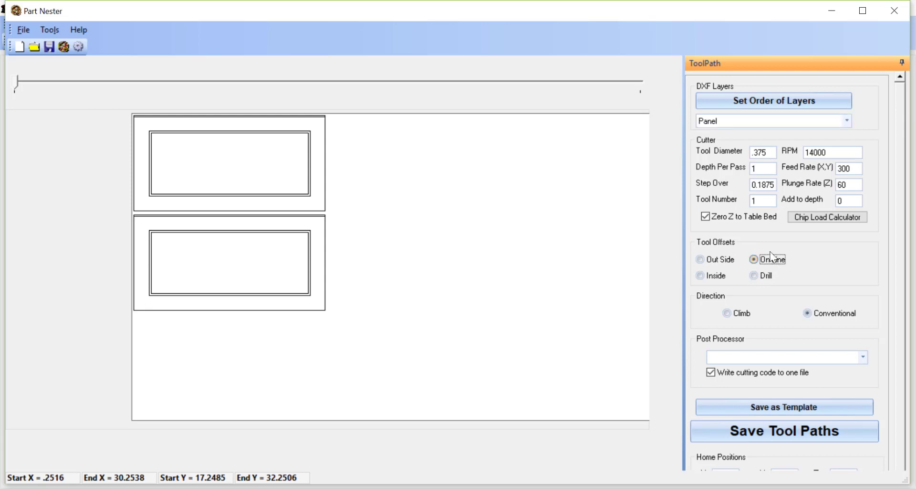
# Go through the Bead, Edge and Cut layers and review their cutter and tool offset settings.
pyautogui.click(847, 122)
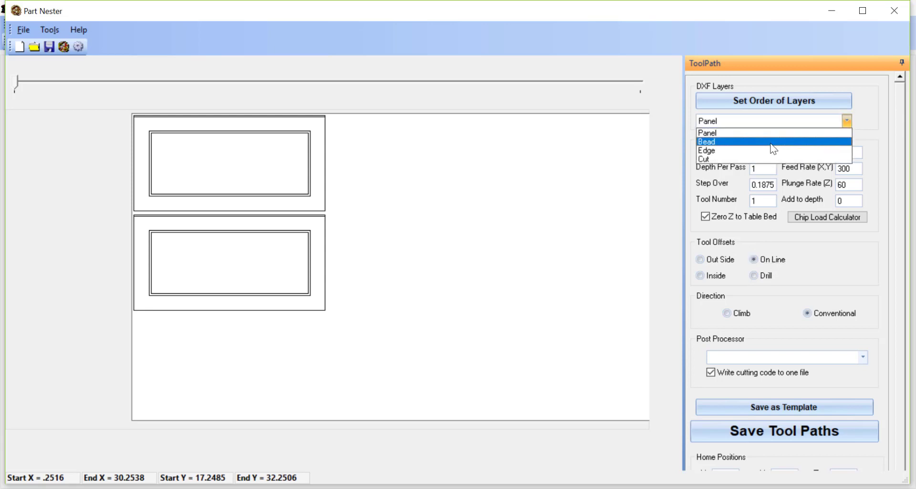
pyautogui.click(840, 136)
pyautogui.click(846, 122)
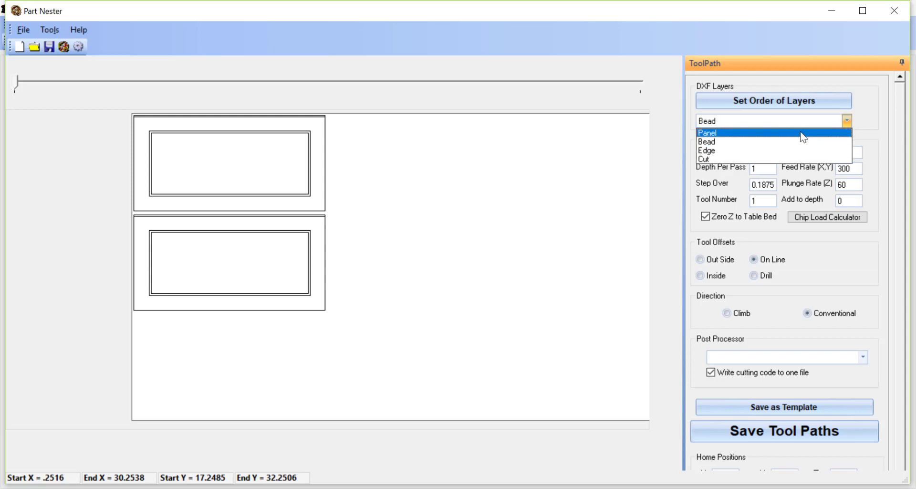
pyautogui.click(765, 147)
pyautogui.click(849, 121)
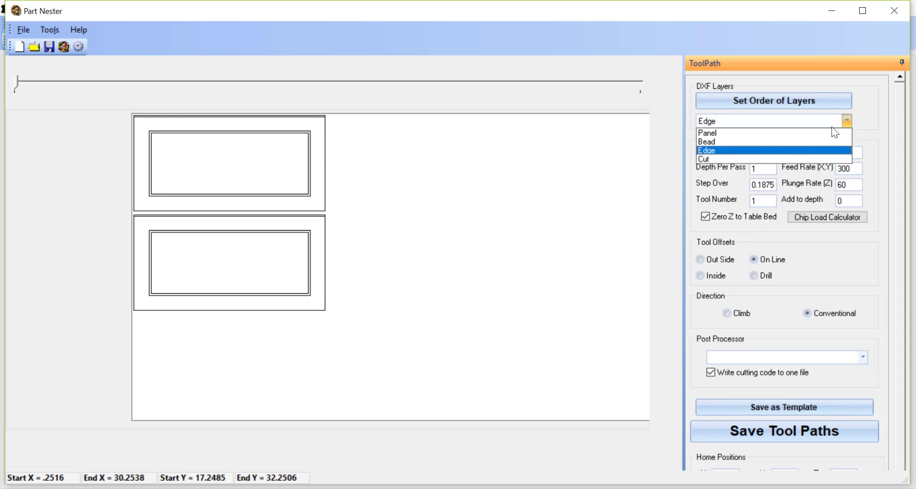
pyautogui.click(737, 156)
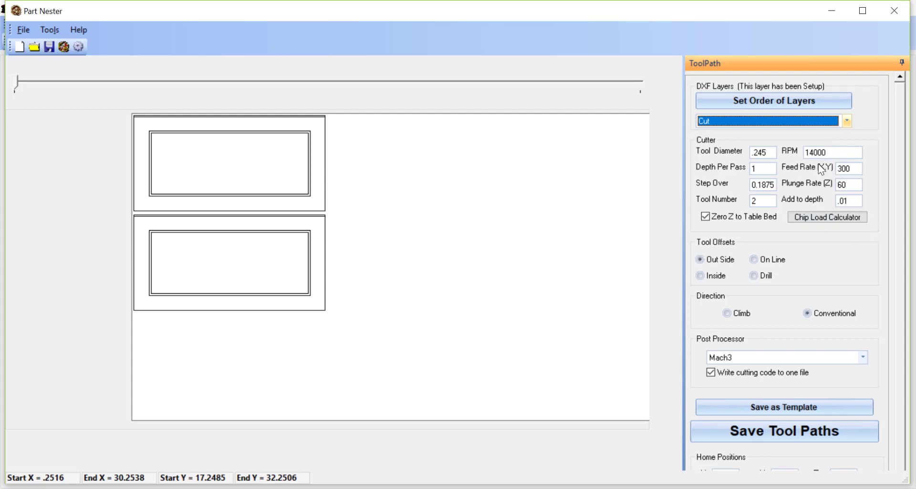
# Return to the Edge layer and set its tool offset to On Line.
pyautogui.click(846, 122)
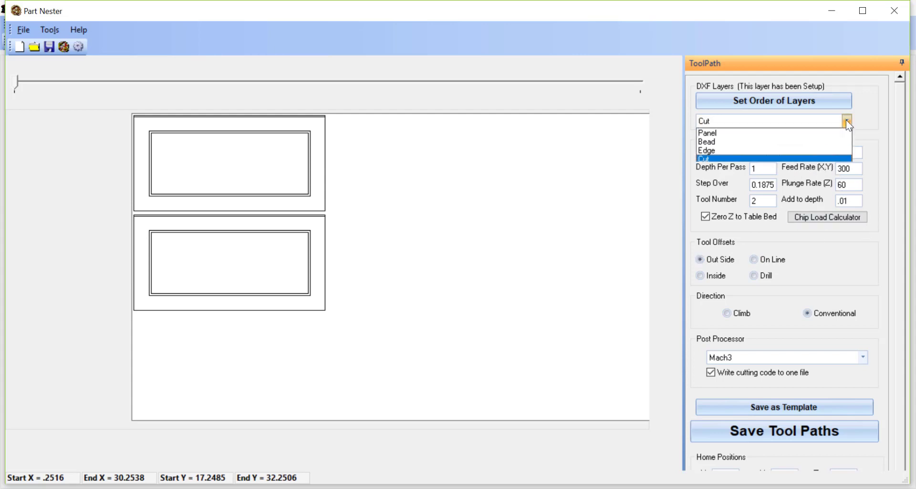
pyautogui.click(730, 150)
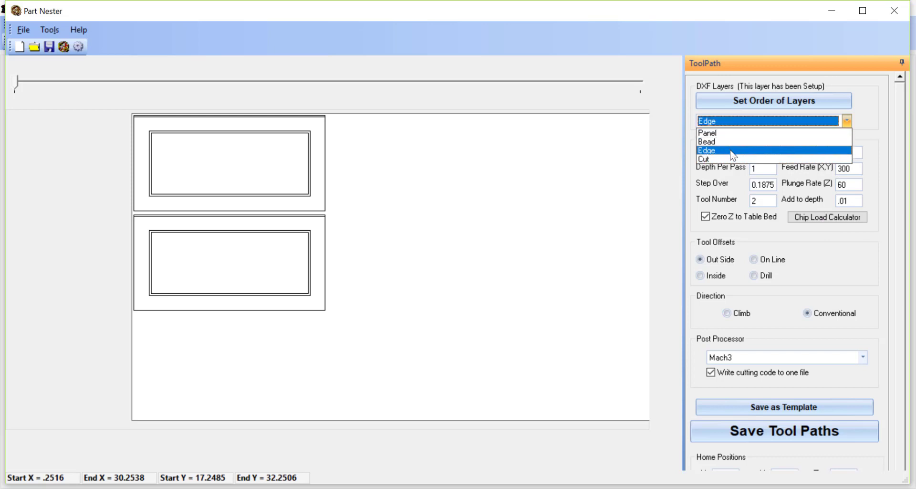
pyautogui.click(756, 261)
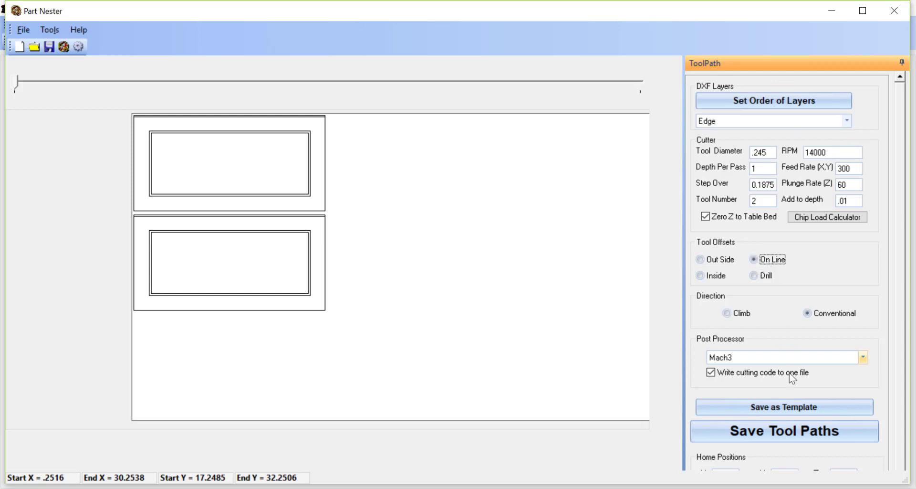
# Save the toolpath settings as a template, then close Part Nester and start a new cabinet job.
pyautogui.click(802, 413)
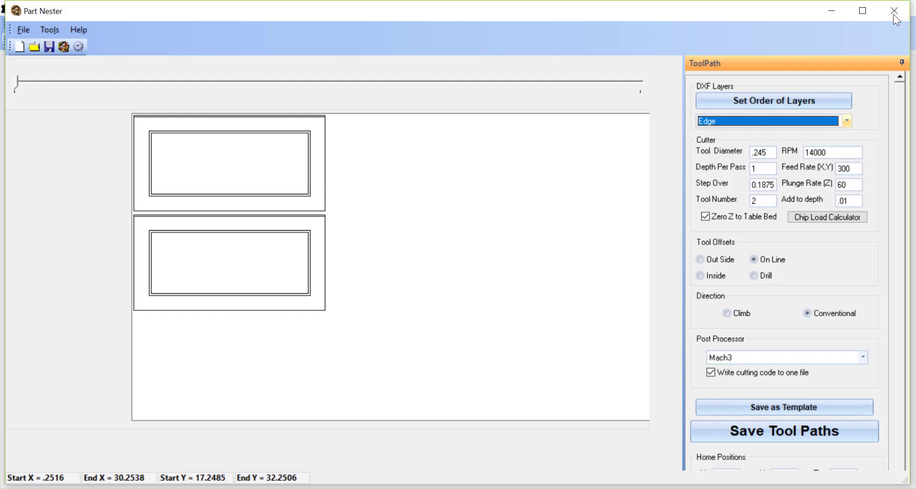
pyautogui.click(895, 14)
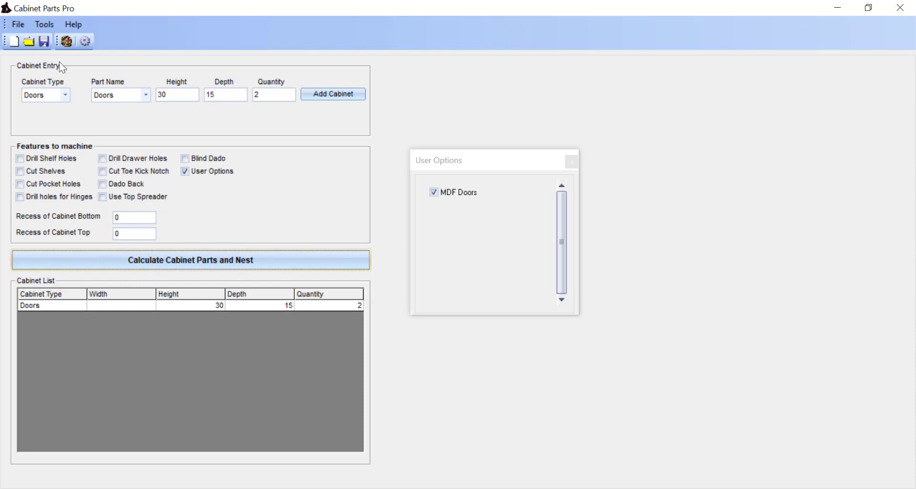
pyautogui.click(13, 42)
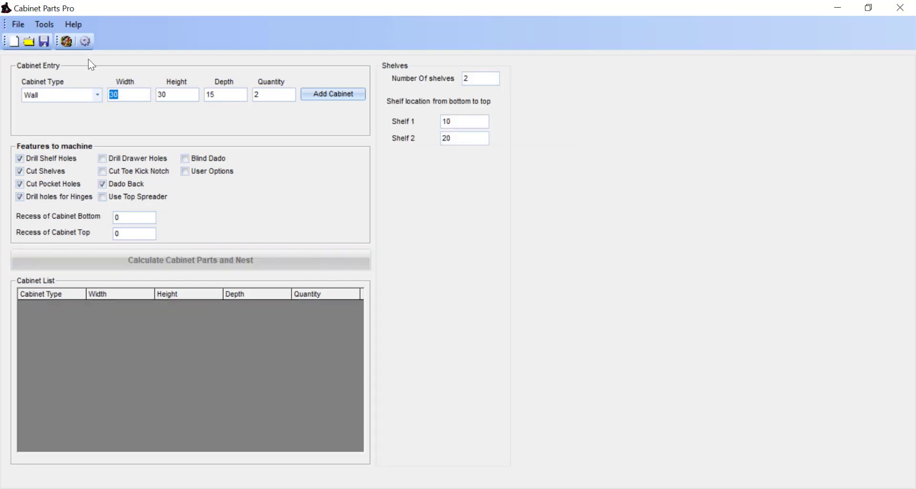
# In the cabinet settings, enable Add Doors and Drawer Fronts for the Wall cabinet type.
pyautogui.click(85, 42)
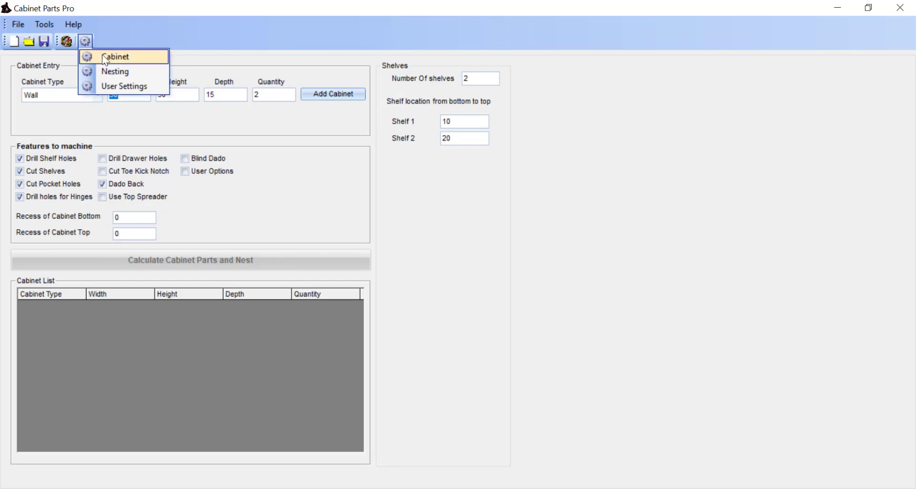
pyautogui.click(102, 55)
pyautogui.click(122, 42)
pyautogui.scroll(1, 56, 60)
pyautogui.scroll(1, 56, 60)
pyautogui.click(50, 57)
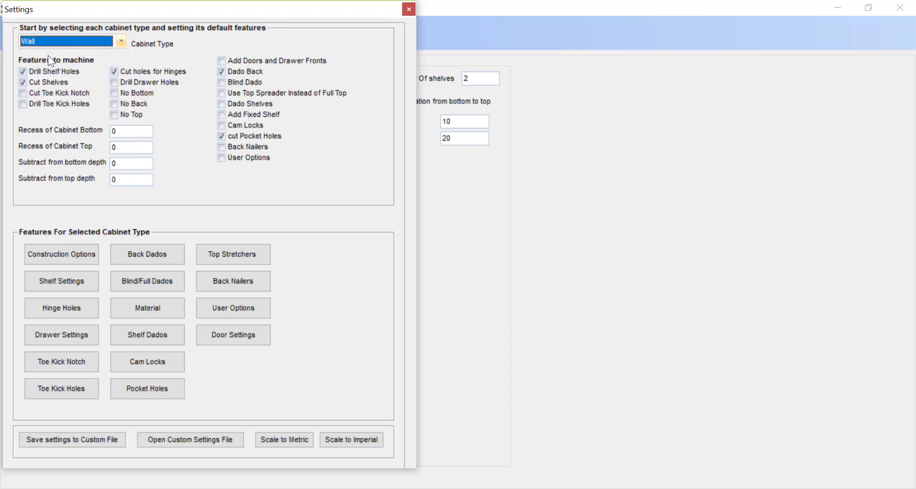
pyautogui.click(228, 61)
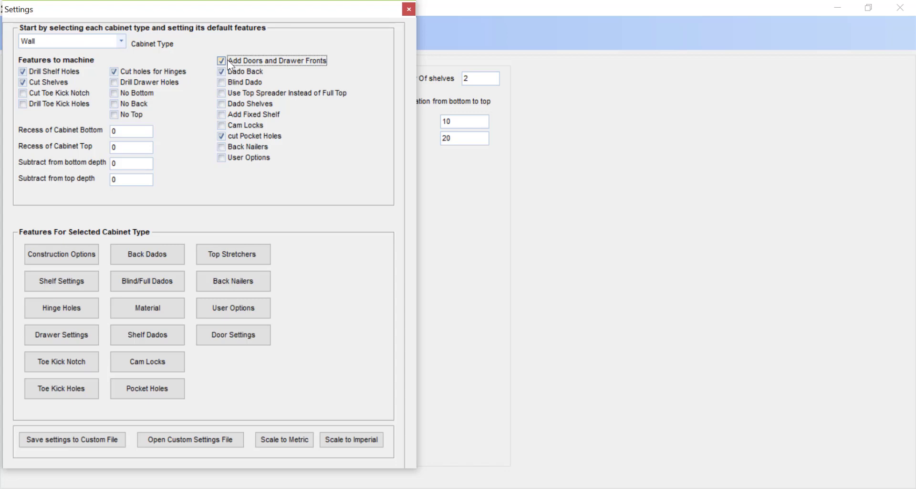
# Enable Add Doors and Drawer Fronts for the Base cabinet type as well.
pyautogui.click(122, 42)
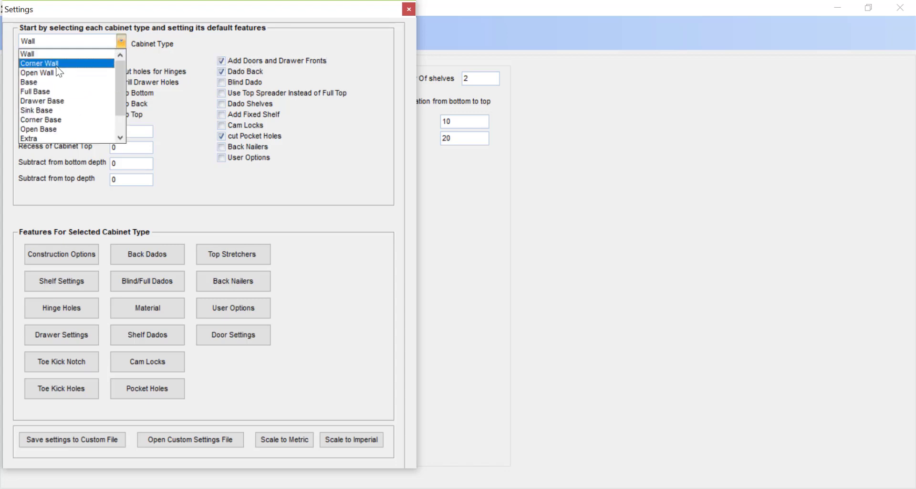
pyautogui.click(39, 83)
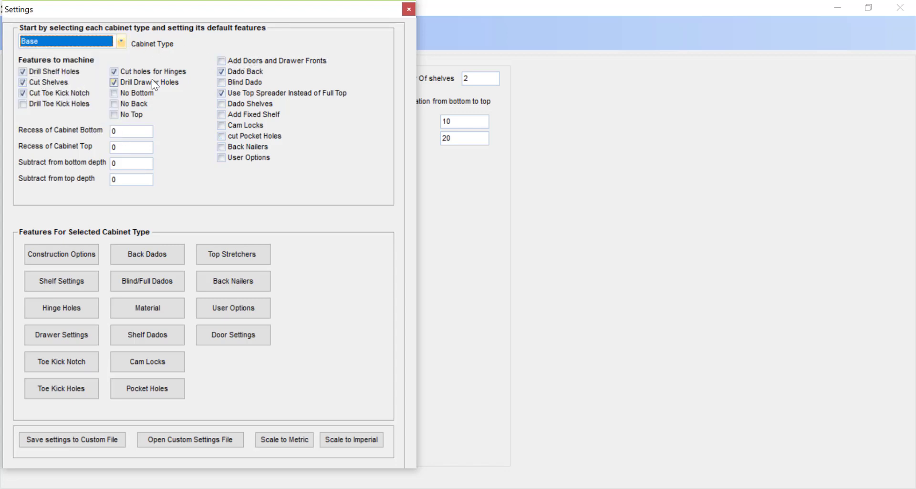
pyautogui.click(222, 61)
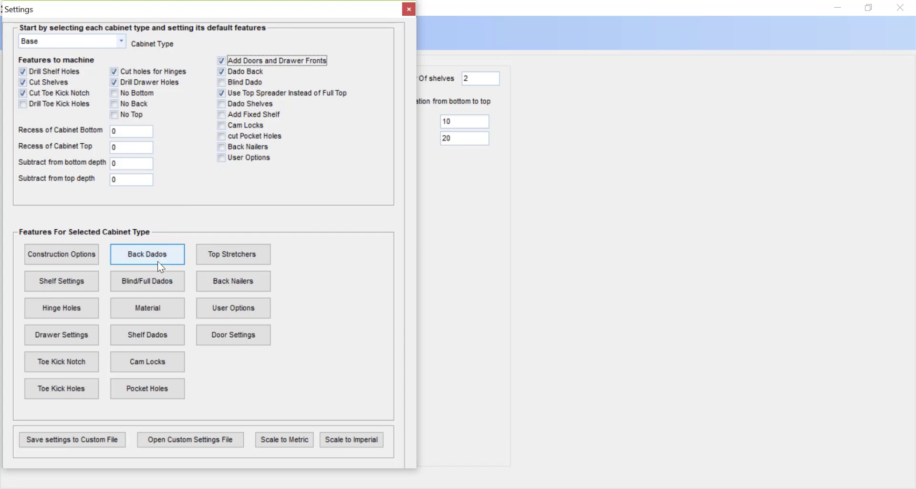
# In the Base cabinet's material settings, set the Drawer Fronts material type to MDF, matching the Doors entry.
pyautogui.click(151, 306)
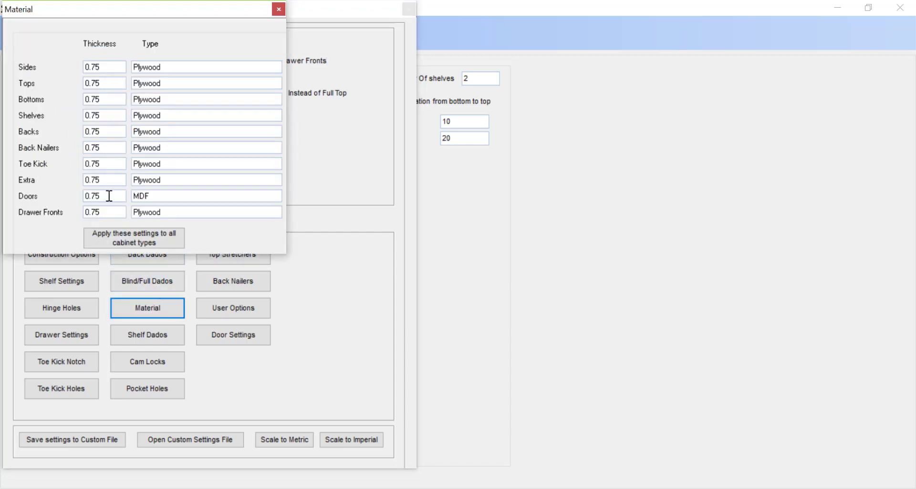
pyautogui.doubleClick(154, 198)
pyautogui.doubleClick(177, 213)
pyautogui.write('MDF')
pyautogui.doubleClick(155, 194)
pyautogui.rightClick(145, 196)
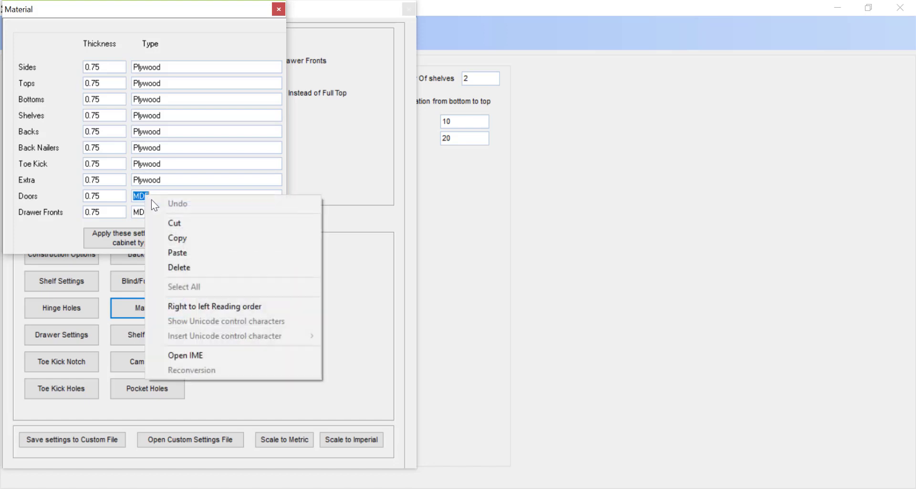
pyautogui.click(182, 235)
pyautogui.moveTo(154, 213); pyautogui.dragTo(132, 210)
pyautogui.hotkey('ctrl', 'v')
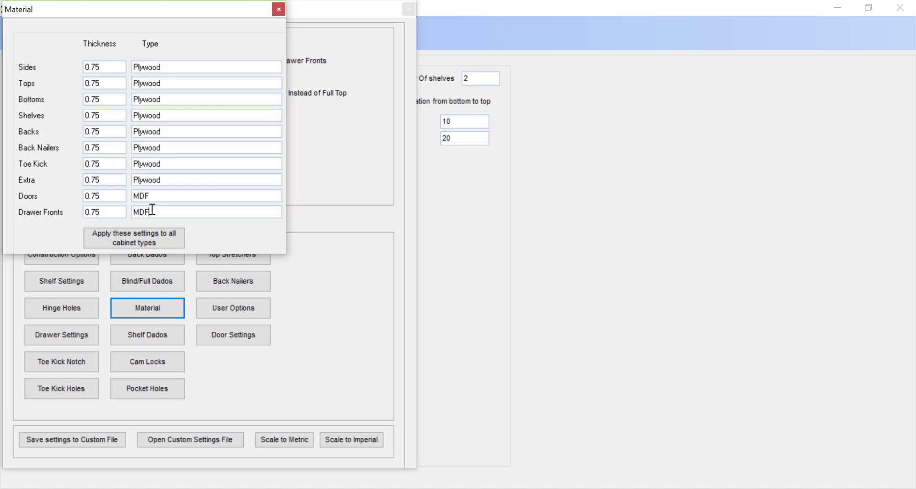
pyautogui.click(276, 12)
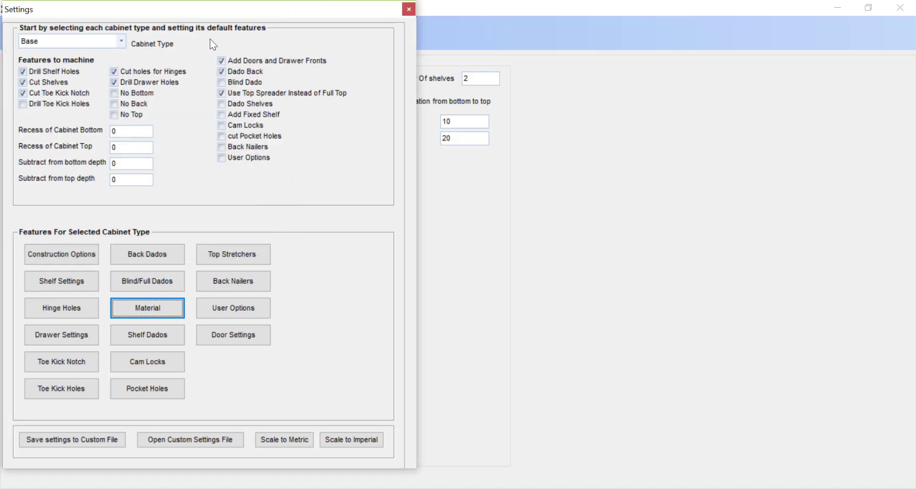
# Apply the Base cabinet's material settings to all cabinet types.
pyautogui.click(156, 307)
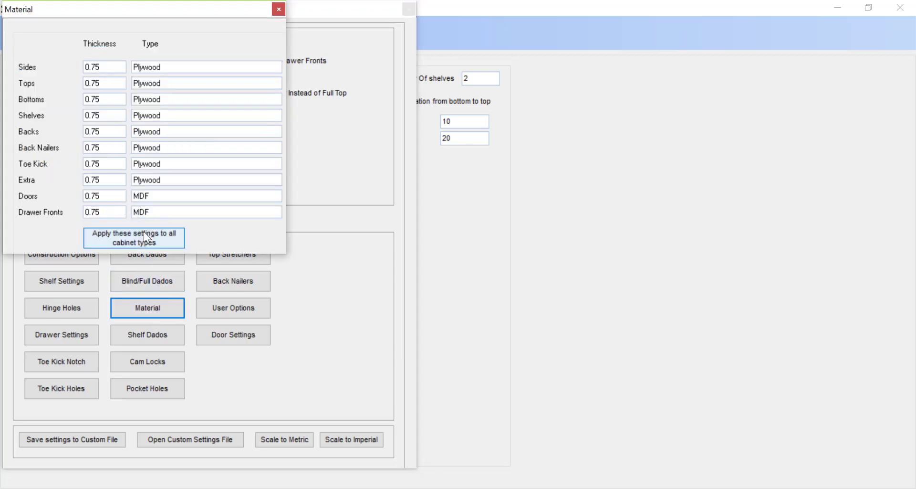
pyautogui.click(143, 242)
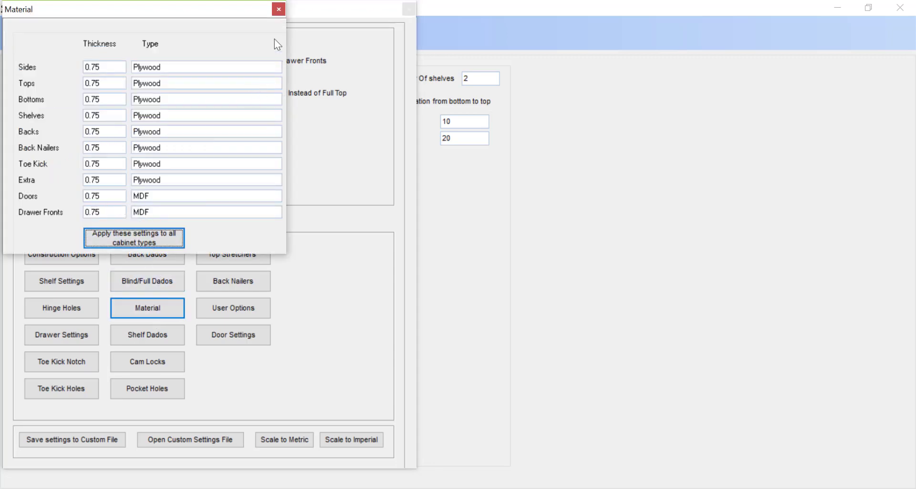
pyautogui.click(279, 11)
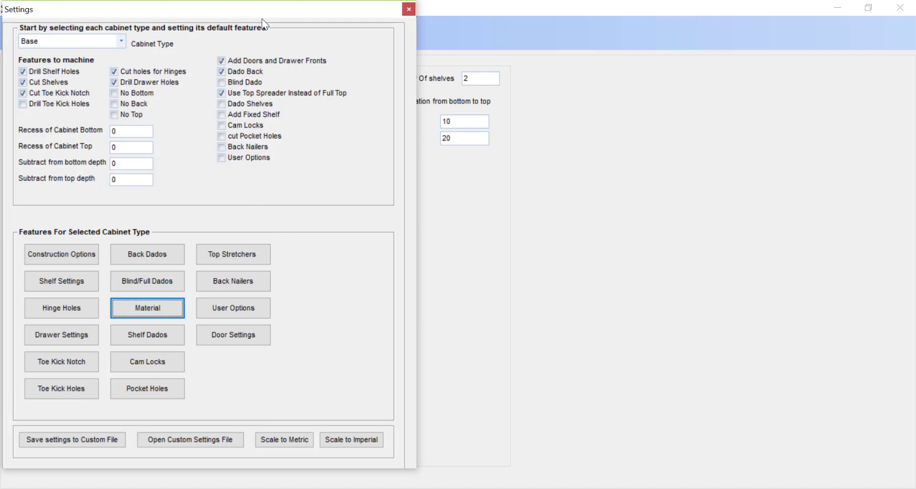
# Check the door and drawer front materials of the Wall cabinet type.
pyautogui.click(122, 43)
pyautogui.scroll(1, 122, 82)
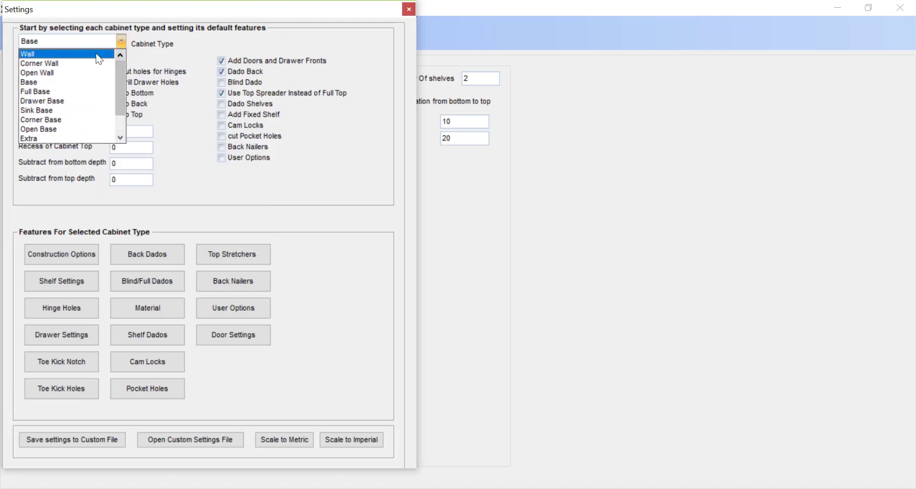
pyautogui.click(99, 54)
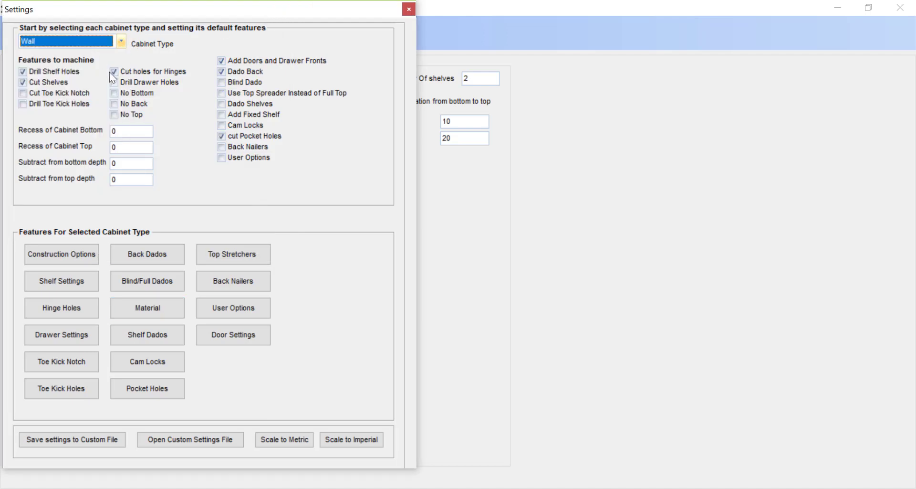
pyautogui.click(161, 308)
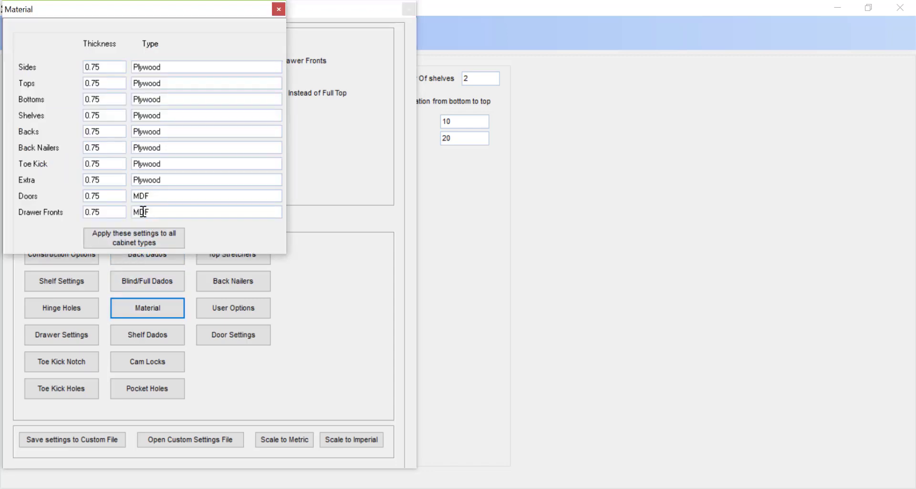
pyautogui.click(280, 10)
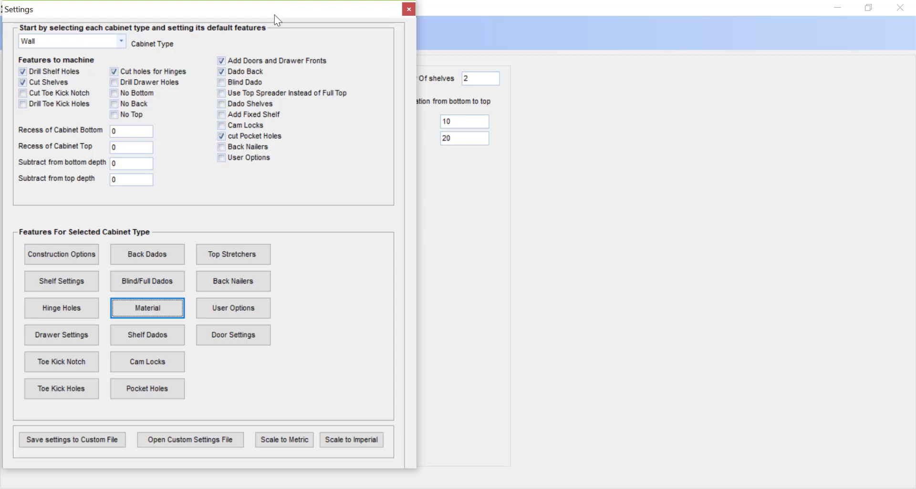
# Review the single-door limit and reveal values in the Wall cabinet's Door Settings, and close the cabinet settings.
pyautogui.click(224, 334)
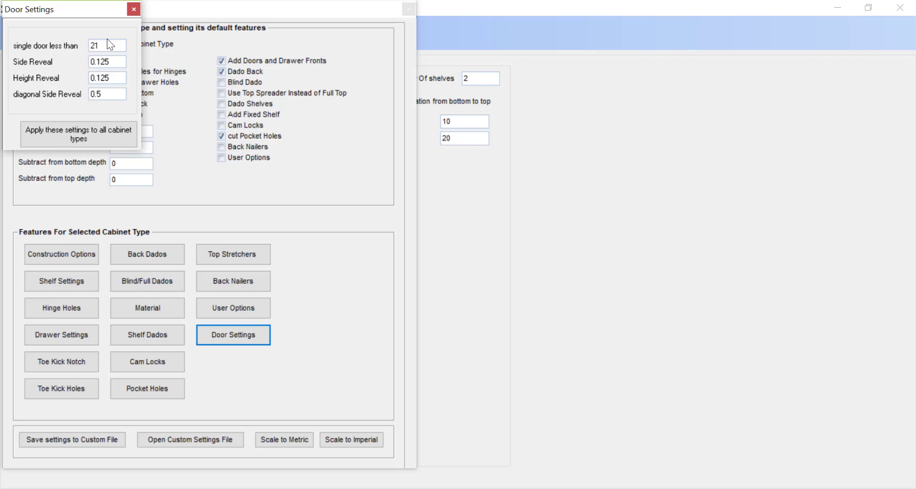
pyautogui.click(132, 14)
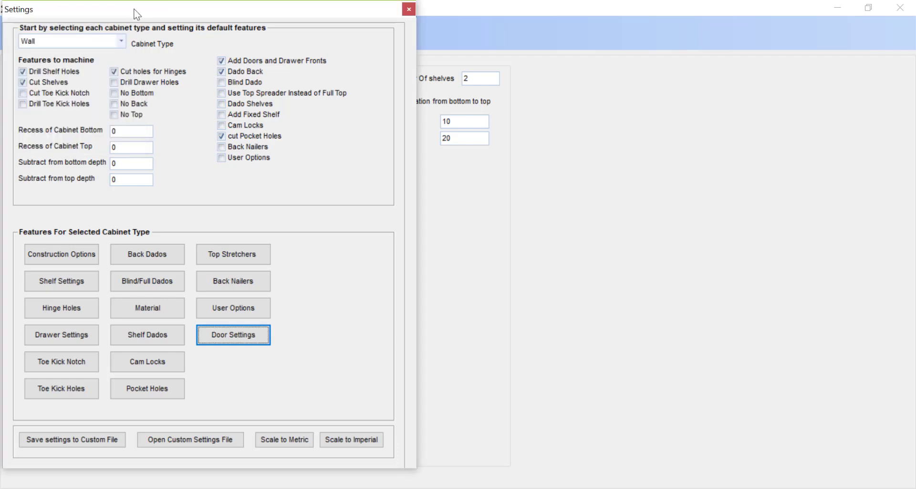
pyautogui.click(410, 9)
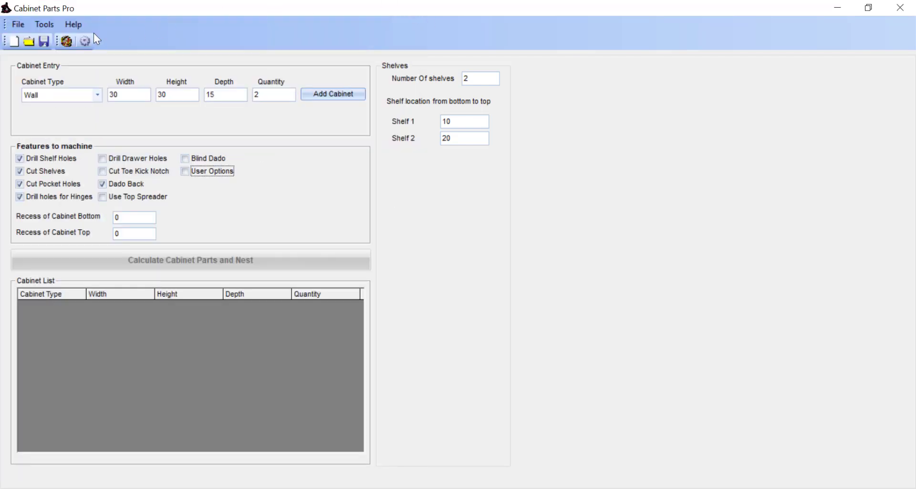
# Start a new job and add two Wall cabinets 30 wide, 30 high and 12 deep with Add Doors and Drawer Fronts enabled.
pyautogui.click(14, 43)
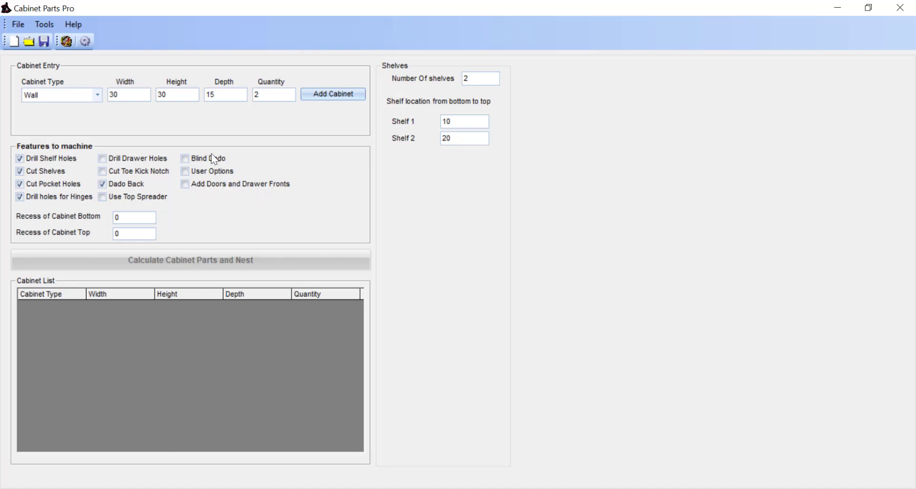
pyautogui.click(98, 95)
pyautogui.click(41, 108)
pyautogui.click(184, 186)
pyautogui.click(220, 94)
pyautogui.write('12')
pyautogui.doubleClick(269, 94)
pyautogui.click(321, 99)
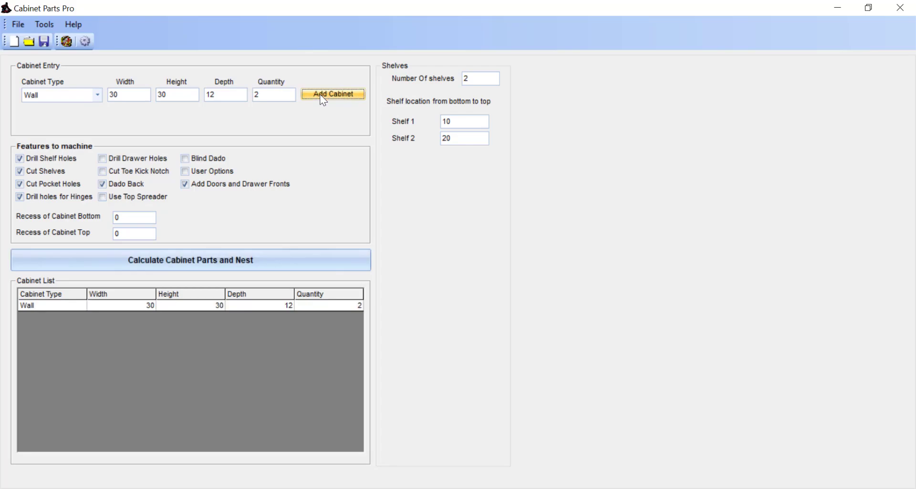
# Calculate and nest the cabinet parts, inspect the nested plywood and MDF sheets, and close Part Nester.
pyautogui.click(215, 269)
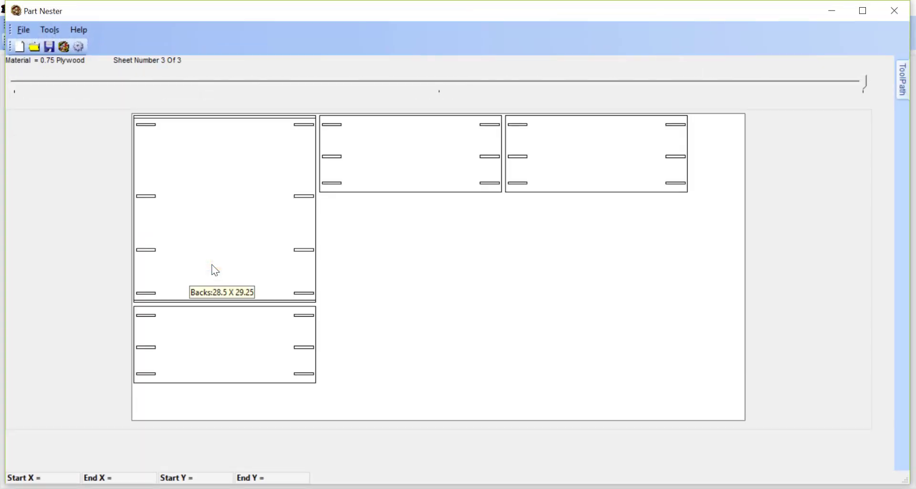
pyautogui.click(215, 271)
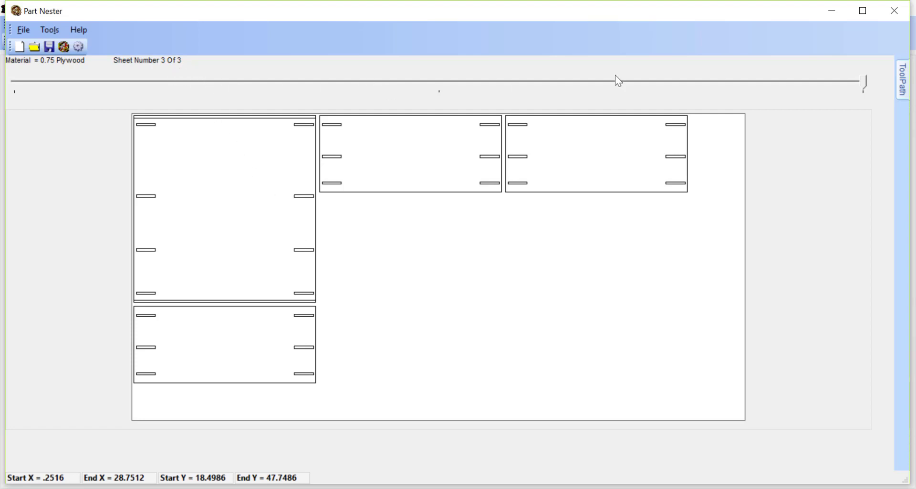
pyautogui.click(440, 82)
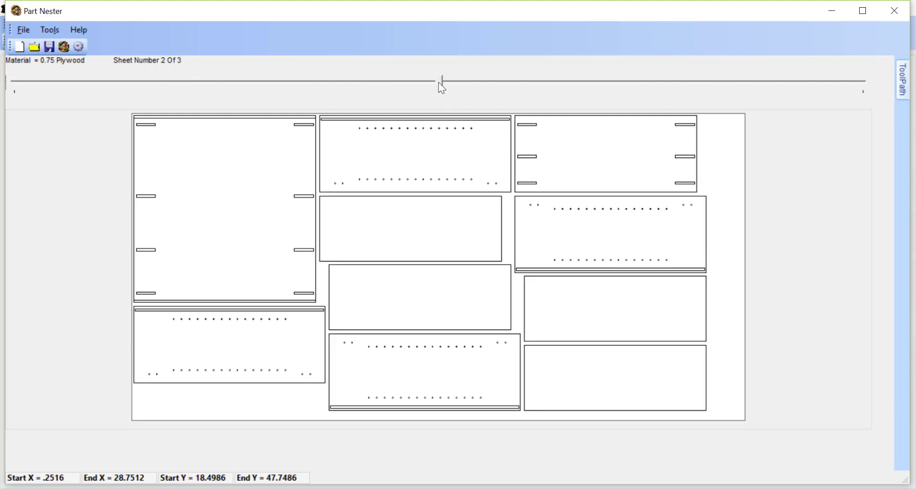
pyautogui.click(859, 82)
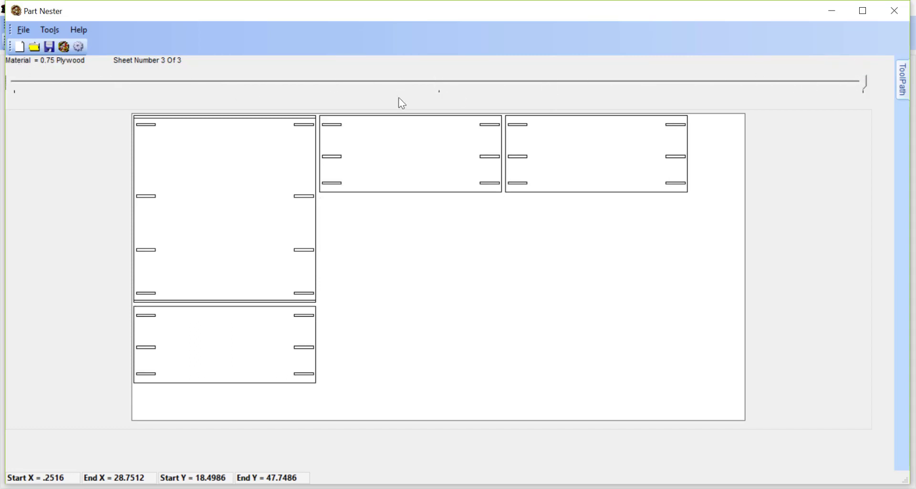
pyautogui.click(435, 84)
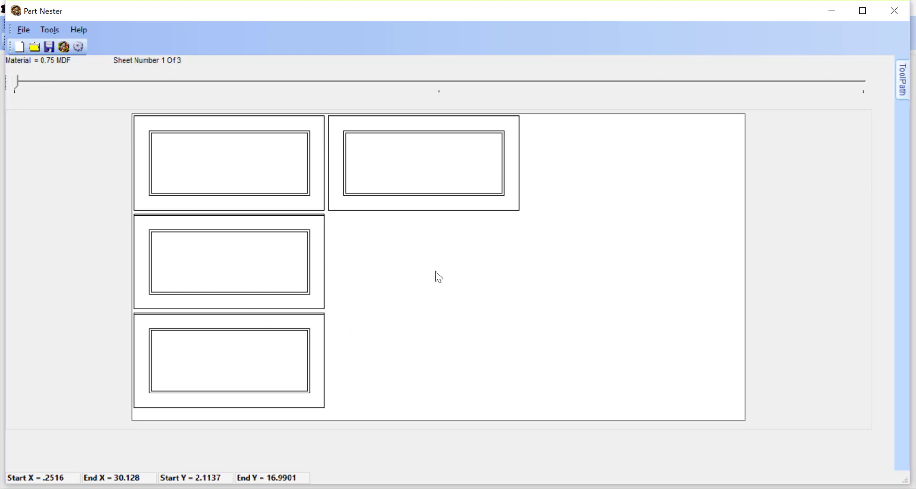
pyautogui.moveTo(404, 169)
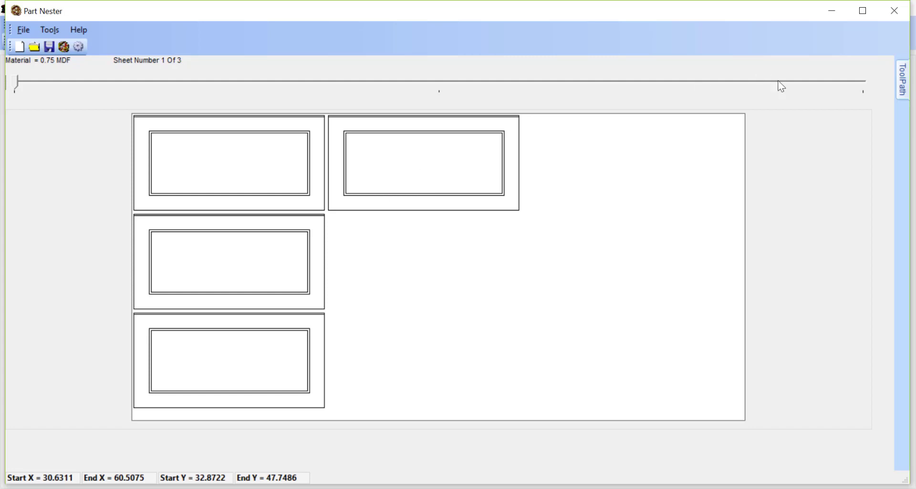
pyautogui.click(895, 10)
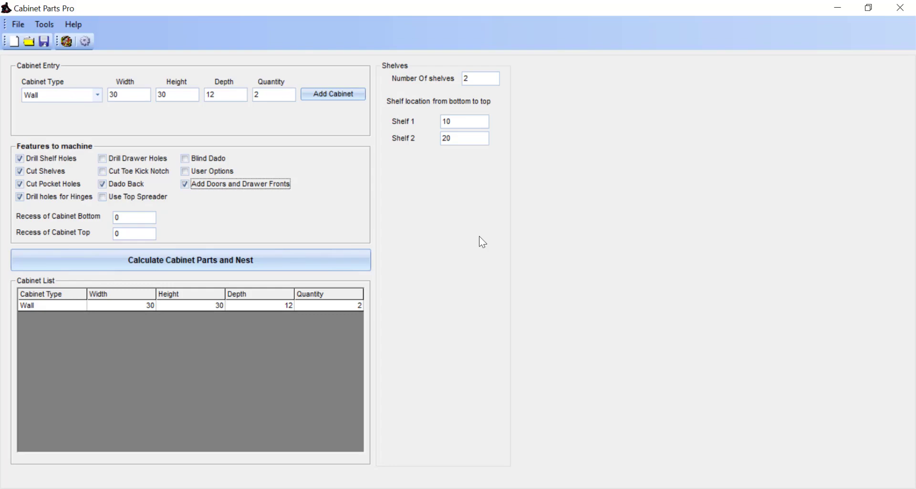